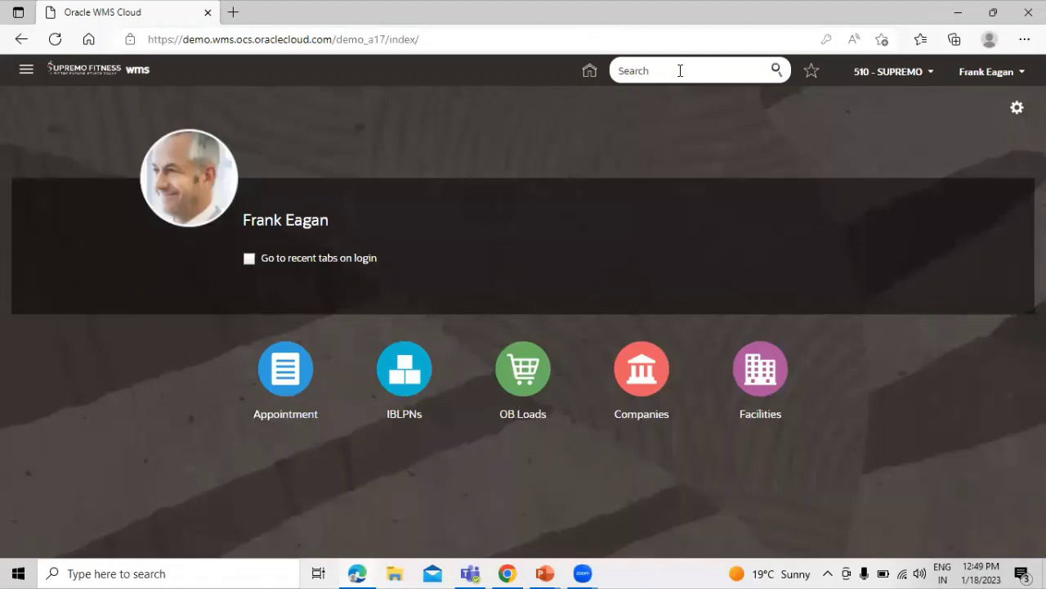
Open the Wave Templates screen and go to its wave template searches
{"action": "type", "text": "m"}
{"action": "left_click", "coordinate": [659, 89]}
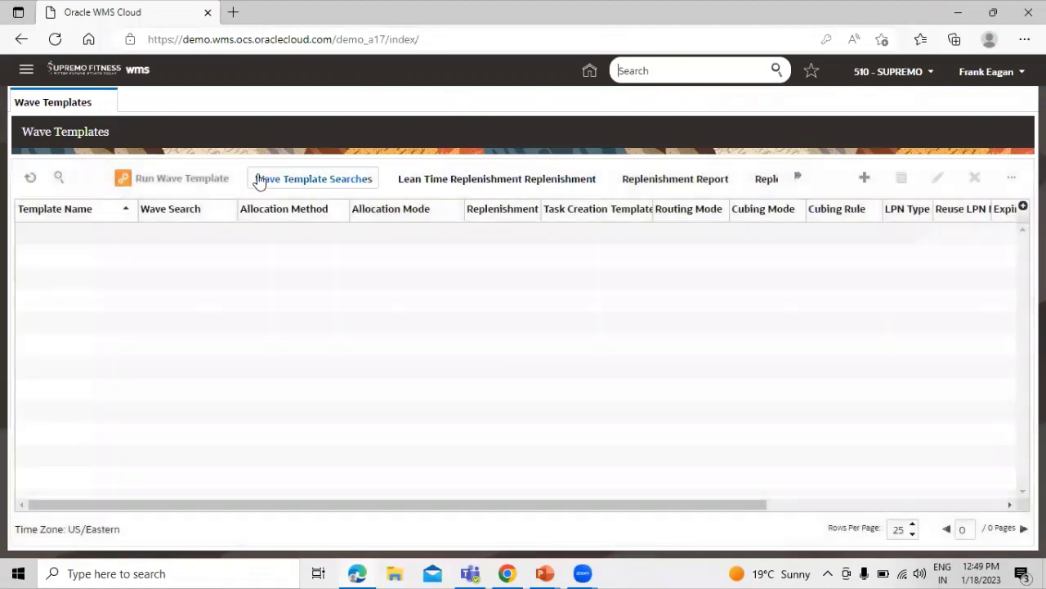
{"action": "left_click", "coordinate": [337, 187]}
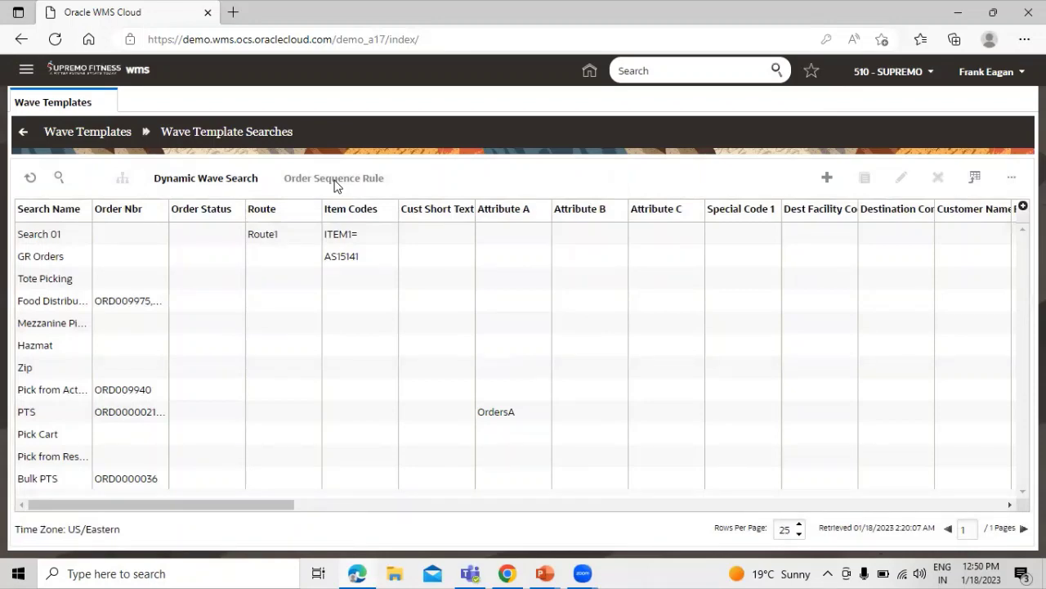
Start a new wave template search and name it "TATA Search"
{"action": "left_click", "coordinate": [825, 178]}
{"action": "left_click_drag", "start_coordinate": [719, 357], "coordinate": [630, 360]}
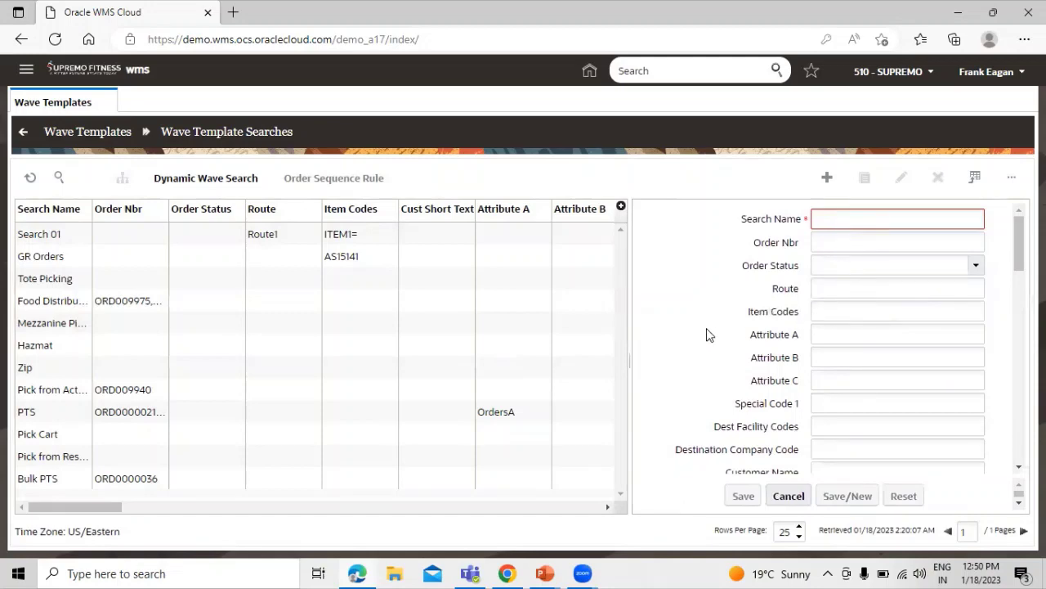
{"action": "left_click", "coordinate": [840, 215]}
{"action": "type", "text": "TATA"}
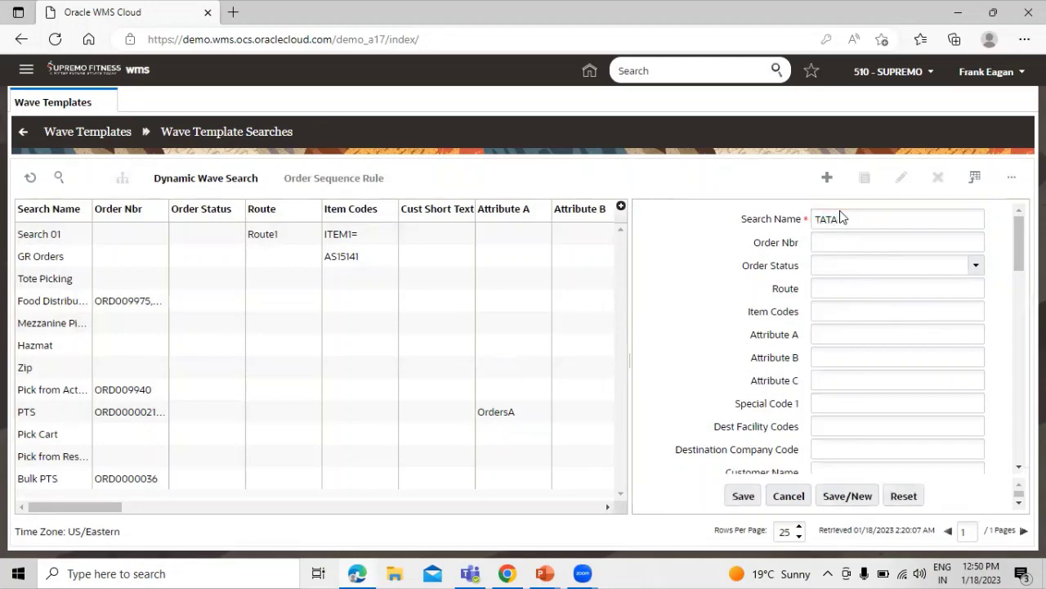
{"action": "type", "text": " Searc"}
{"action": "type", "text": "h"}
Set the new search's route to route1 and its item codes to Bearing, and save the record
{"action": "type", "text": "ro"}
{"action": "type", "text": "ute"}
{"action": "type", "text": "1"}
{"action": "left_click", "coordinate": [835, 314]}
{"action": "type", "text": "Bearing"}
{"action": "scroll", "coordinate": [726, 387], "scroll_direction": "down", "scroll_amount": 2}
{"action": "scroll", "coordinate": [725, 386], "scroll_direction": "up", "scroll_amount": 2}
{"action": "left_click", "coordinate": [743, 495]}
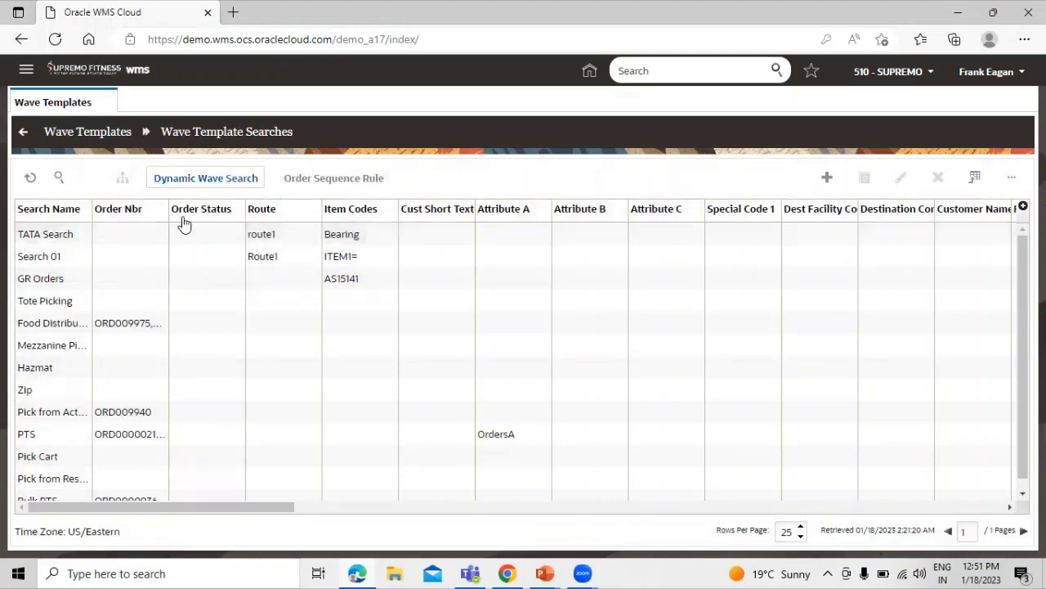
Add Test Order Type as the order type for TATA Search and save it
{"action": "left_click", "coordinate": [56, 235]}
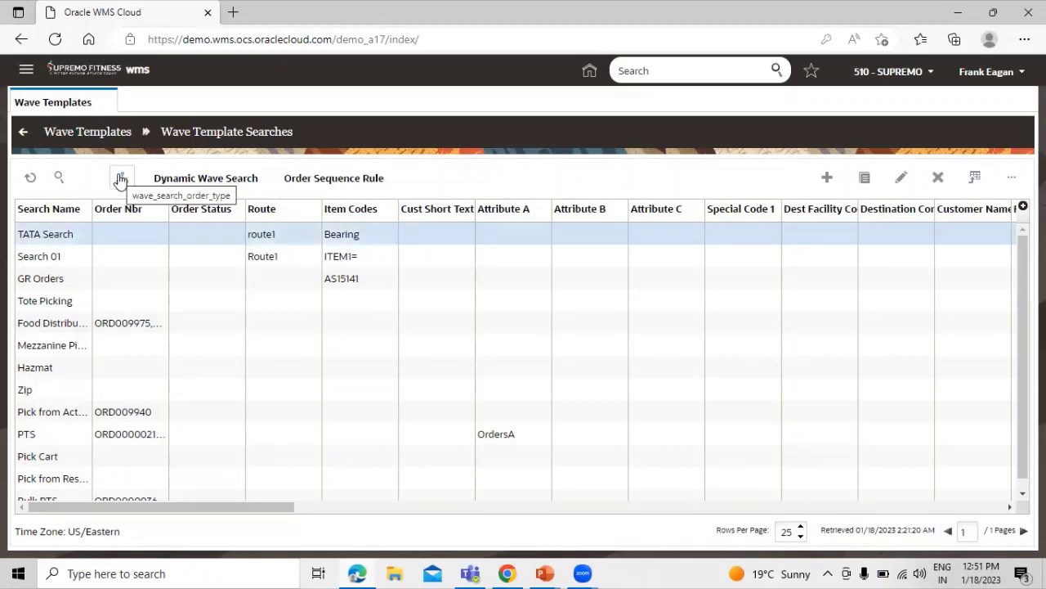
{"action": "left_click", "coordinate": [120, 178]}
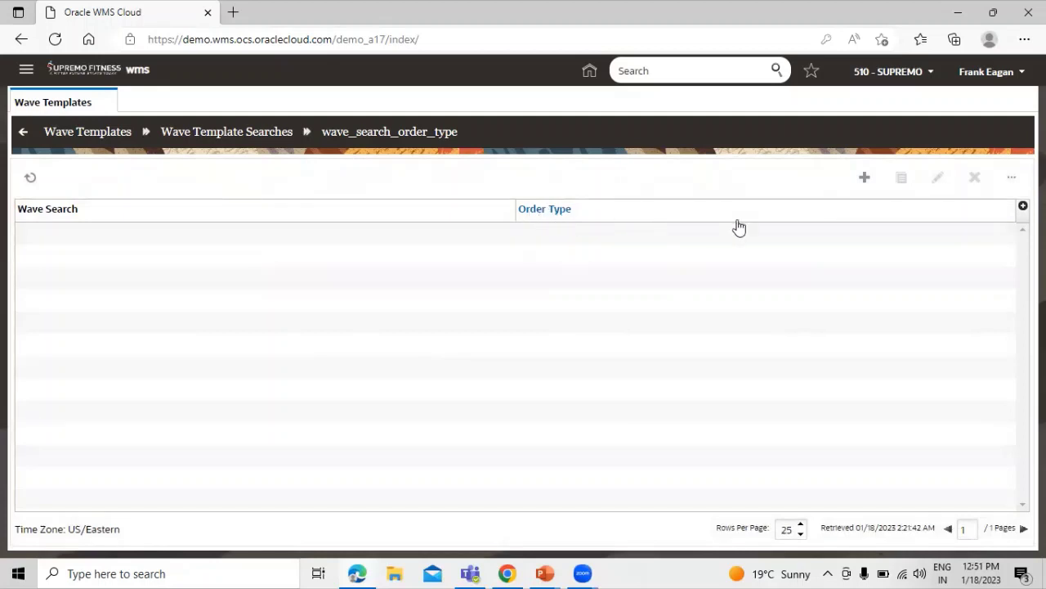
{"action": "left_click", "coordinate": [865, 179]}
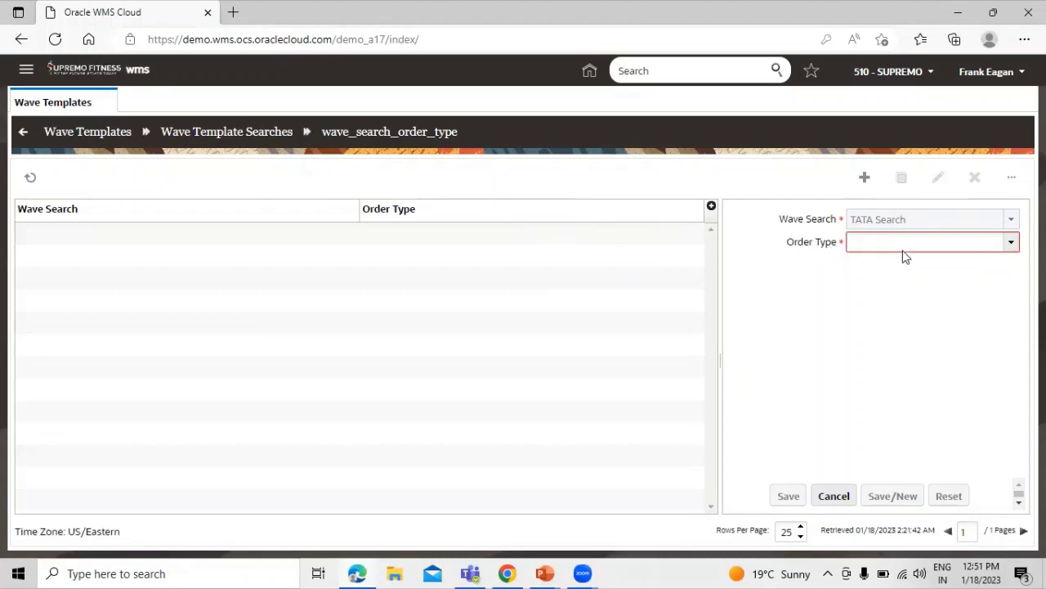
{"action": "left_click", "coordinate": [1015, 247]}
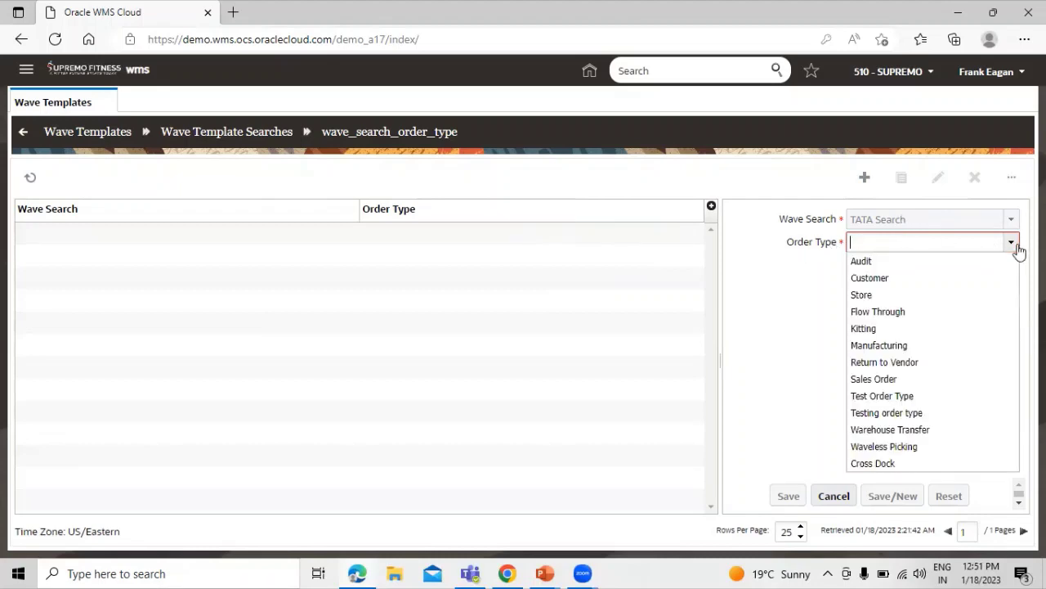
{"action": "left_click", "coordinate": [991, 404]}
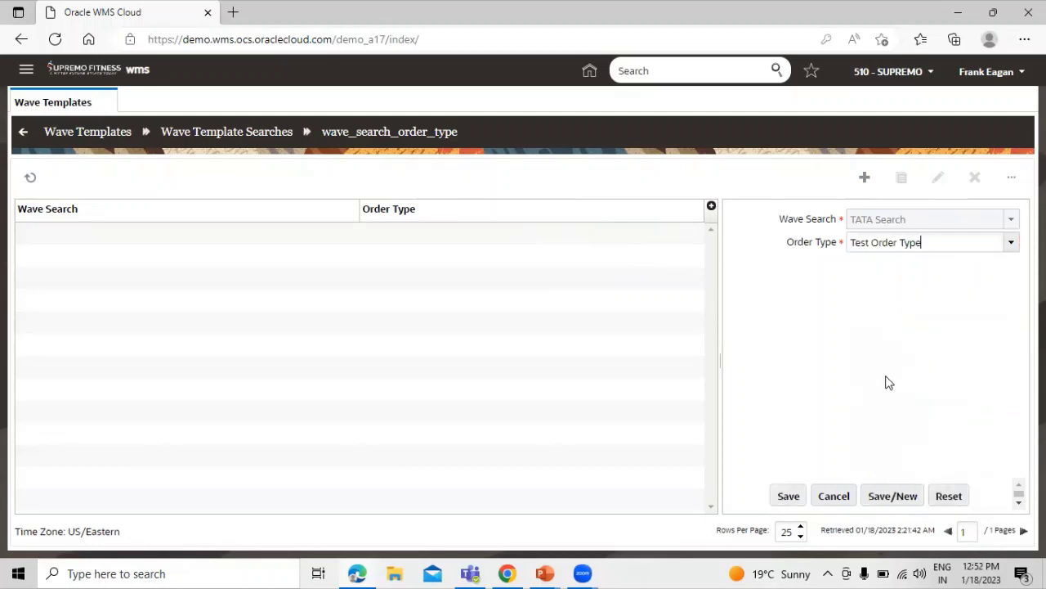
{"action": "left_click", "coordinate": [789, 496]}
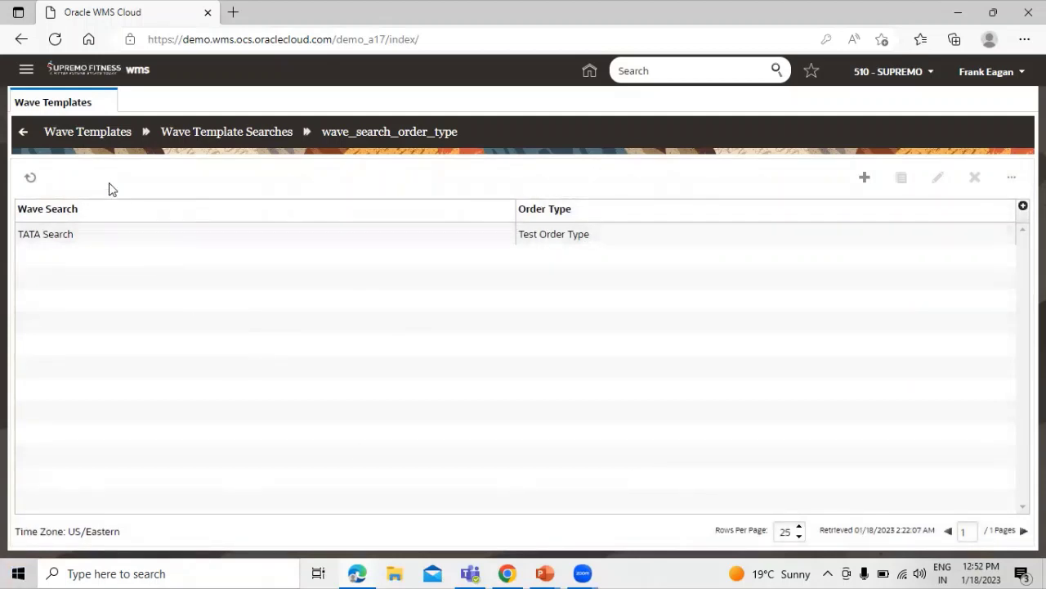
Return to the Wave Templates list and open the Allocation Mode screen
{"action": "left_click", "coordinate": [22, 131]}
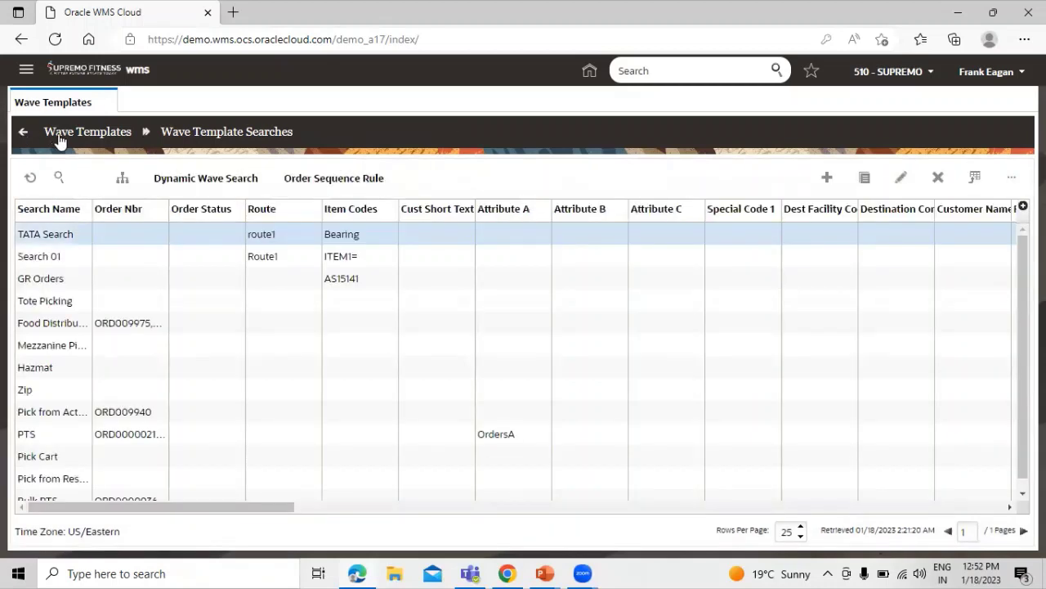
{"action": "left_click", "coordinate": [58, 135]}
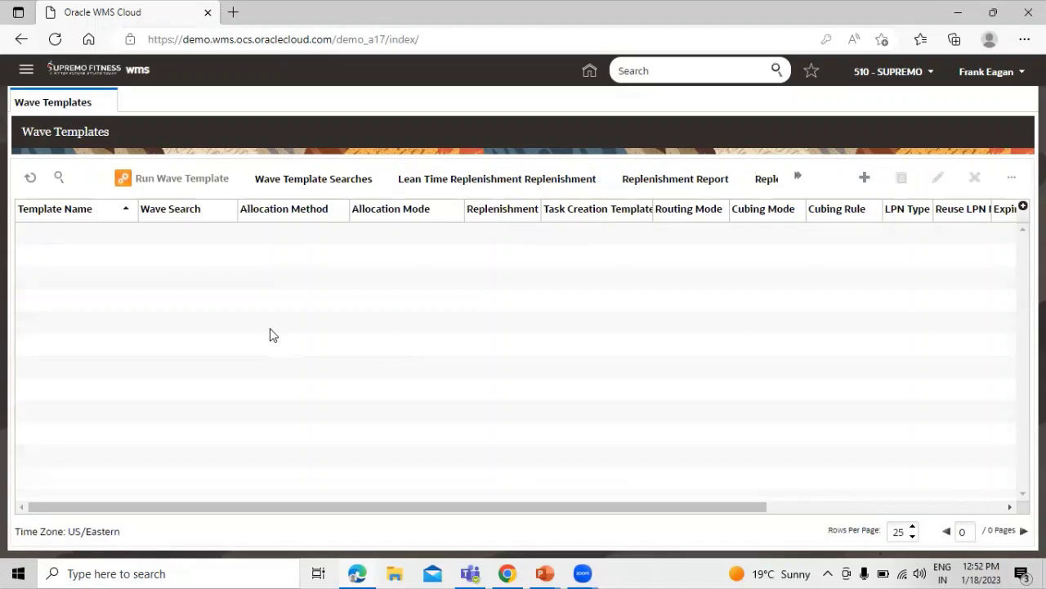
{"action": "key", "text": "alt+Tab"}
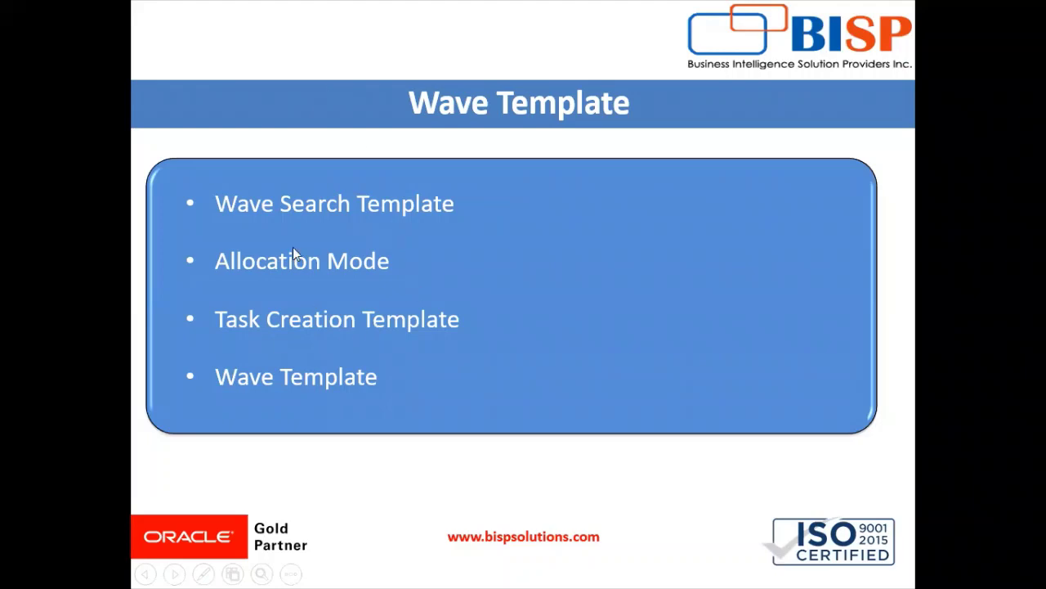
{"action": "key", "text": "alt+Tab"}
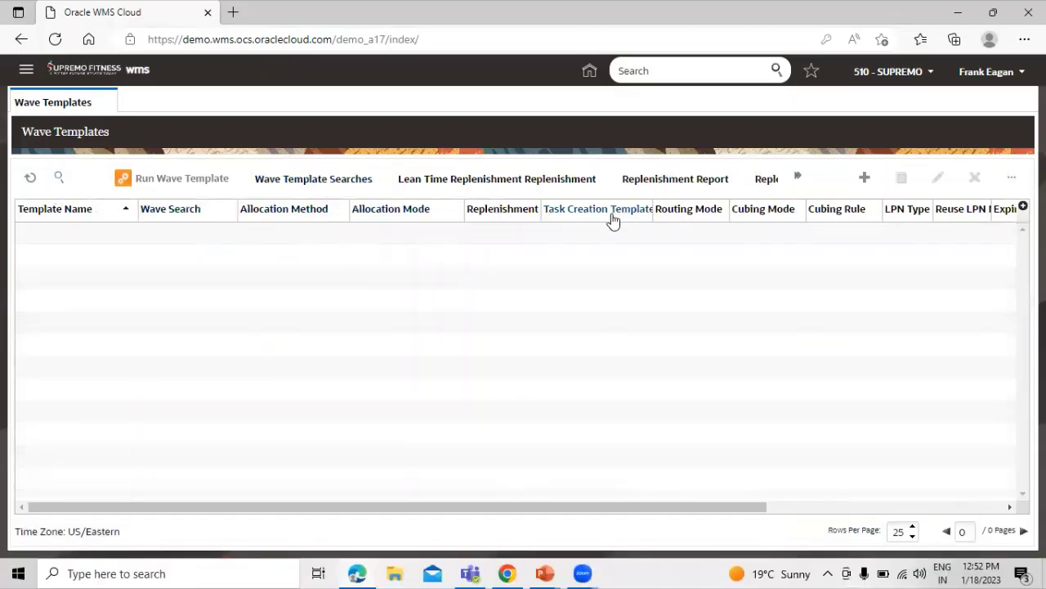
{"action": "left_click", "coordinate": [797, 178]}
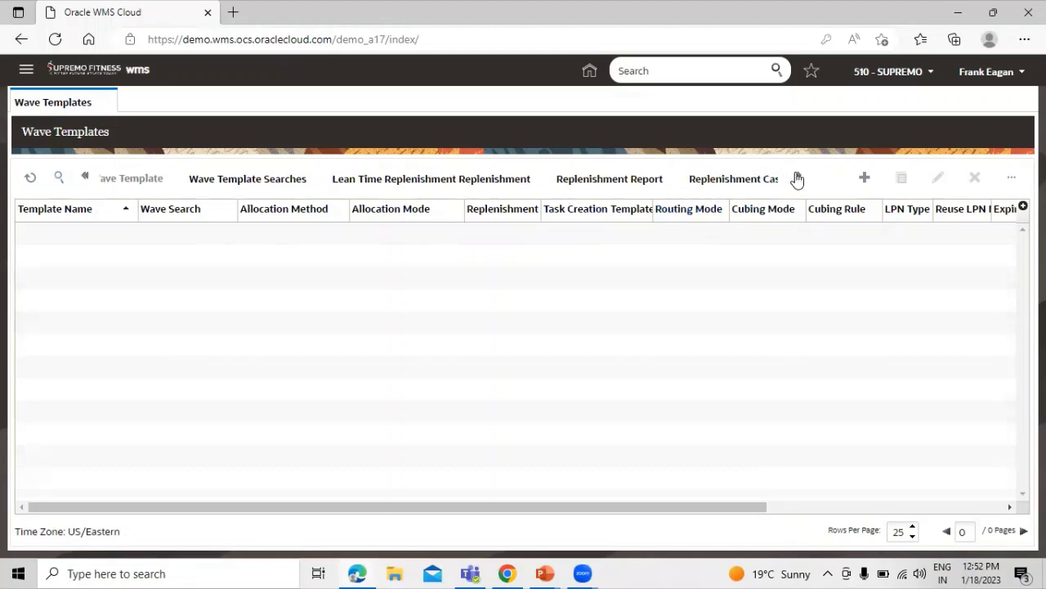
{"action": "left_click", "coordinate": [797, 178]}
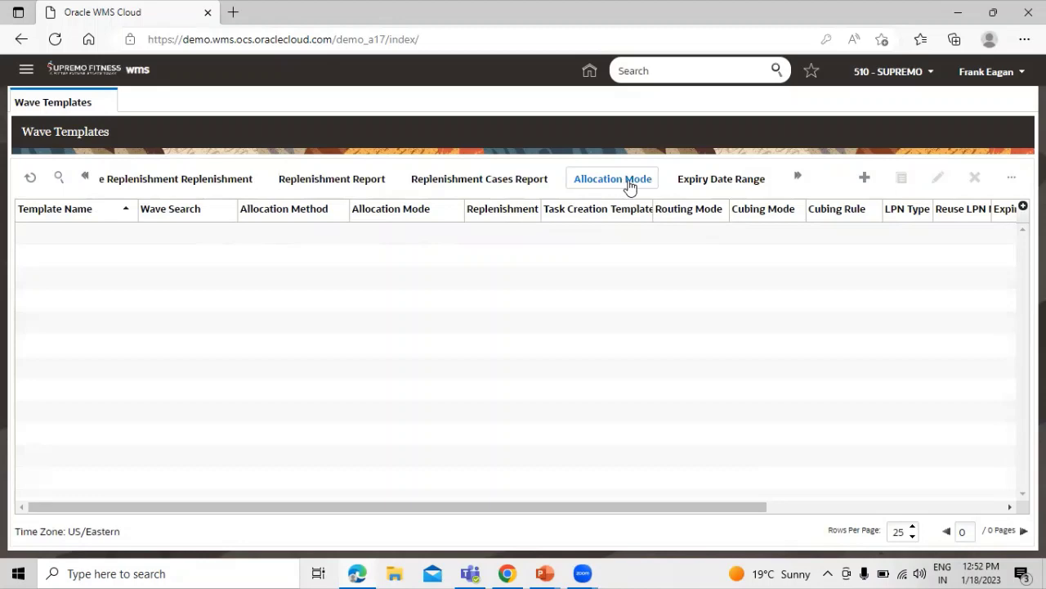
{"action": "left_click", "coordinate": [629, 185]}
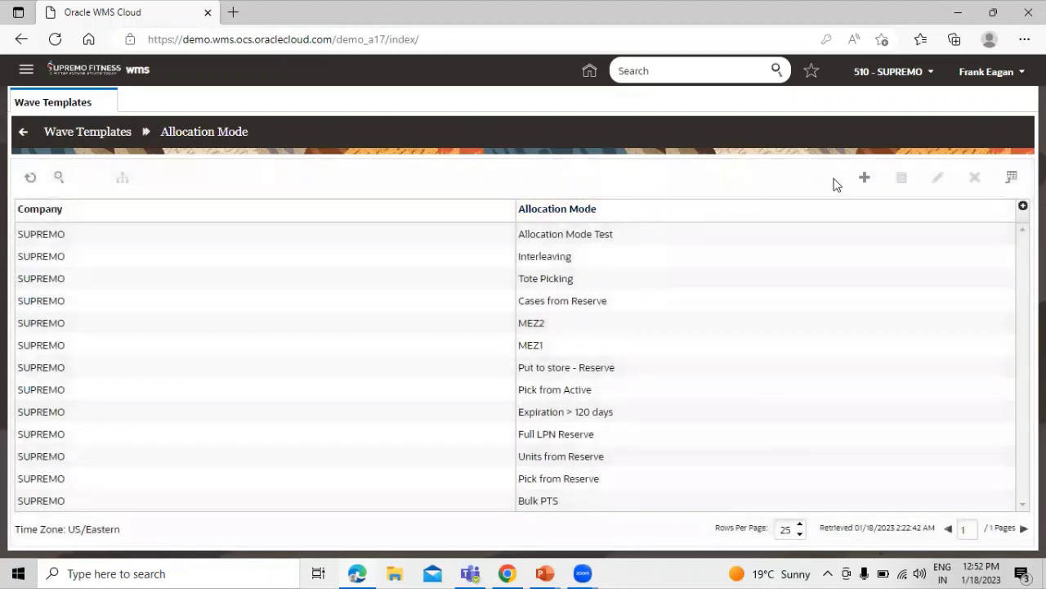
Add a new allocation mode named "TATA Allocation mode"
{"action": "left_click", "coordinate": [865, 178]}
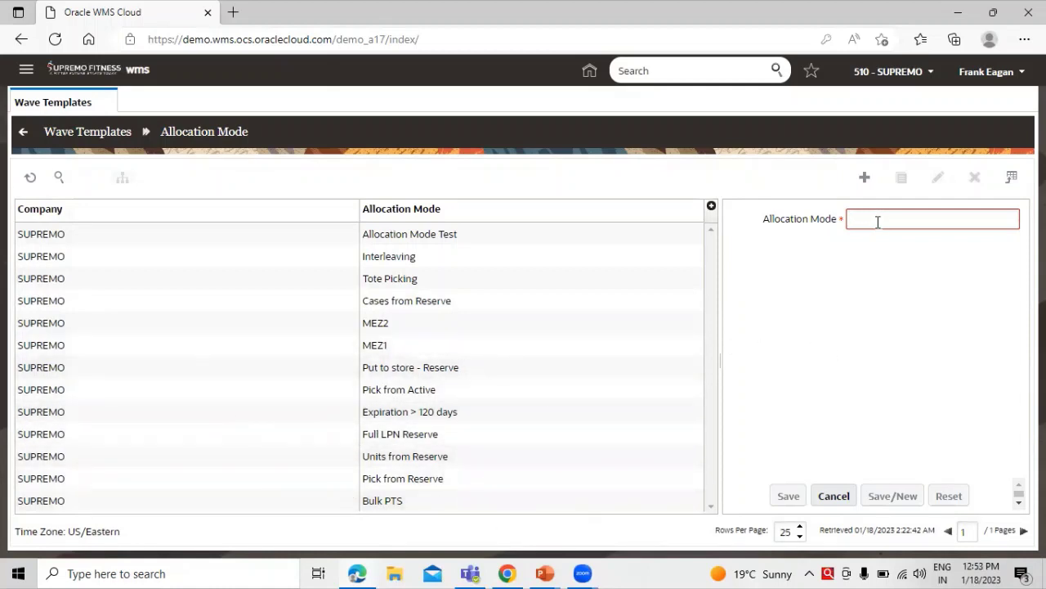
{"action": "type", "text": "Uni"}
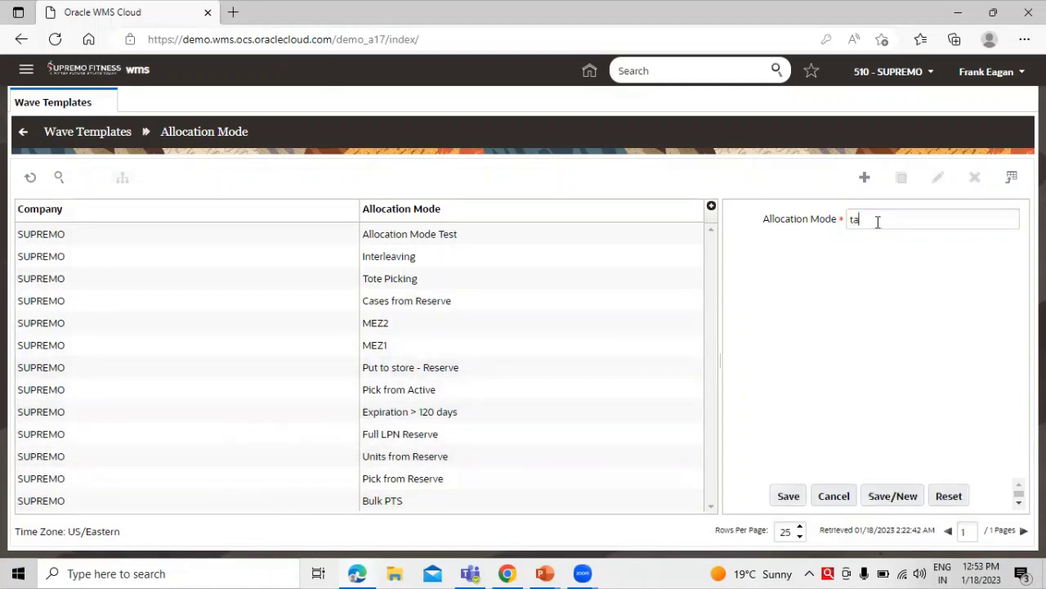
{"action": "key", "text": "BackSpace"}
{"action": "key", "text": "BackSpace"}
{"action": "key", "text": "BackSpace"}
{"action": "type", "text": "TATA Allocation mode"}
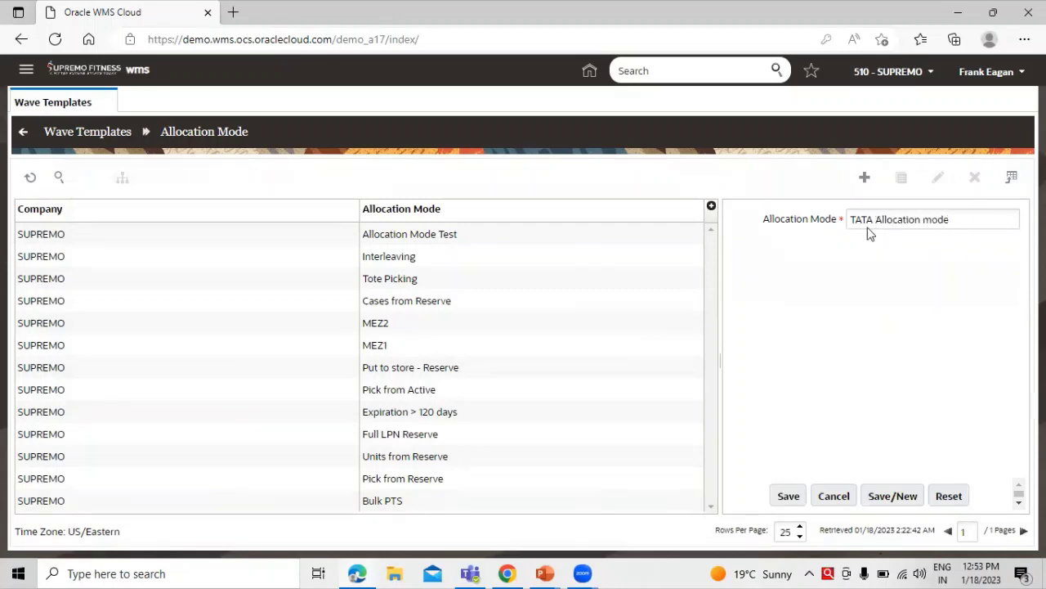
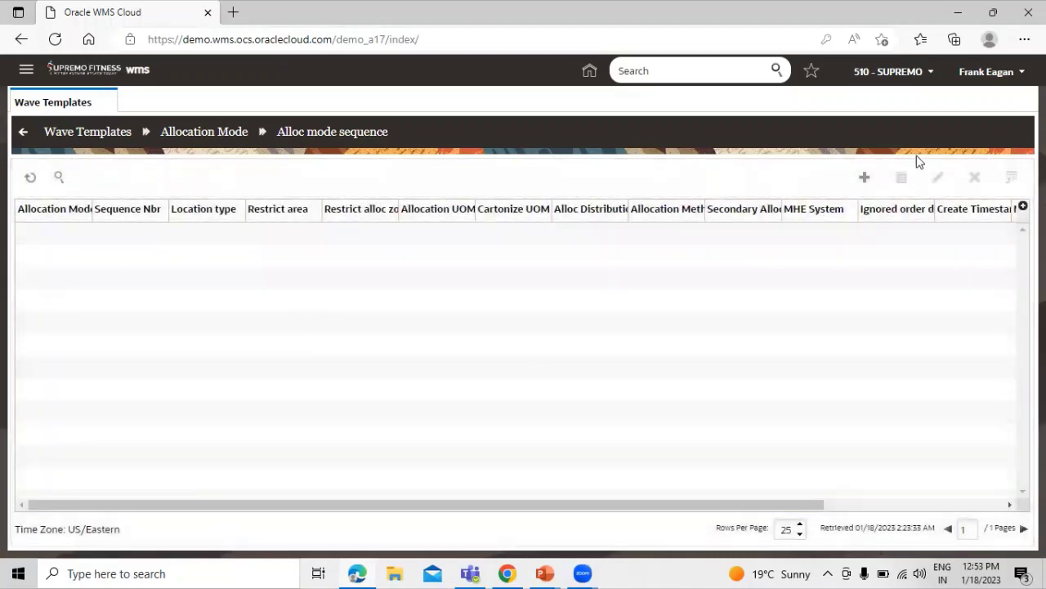
Start a new sequence for TATA Allocation mode with sequence number 10 and location type Active
{"action": "left_click", "coordinate": [865, 179]}
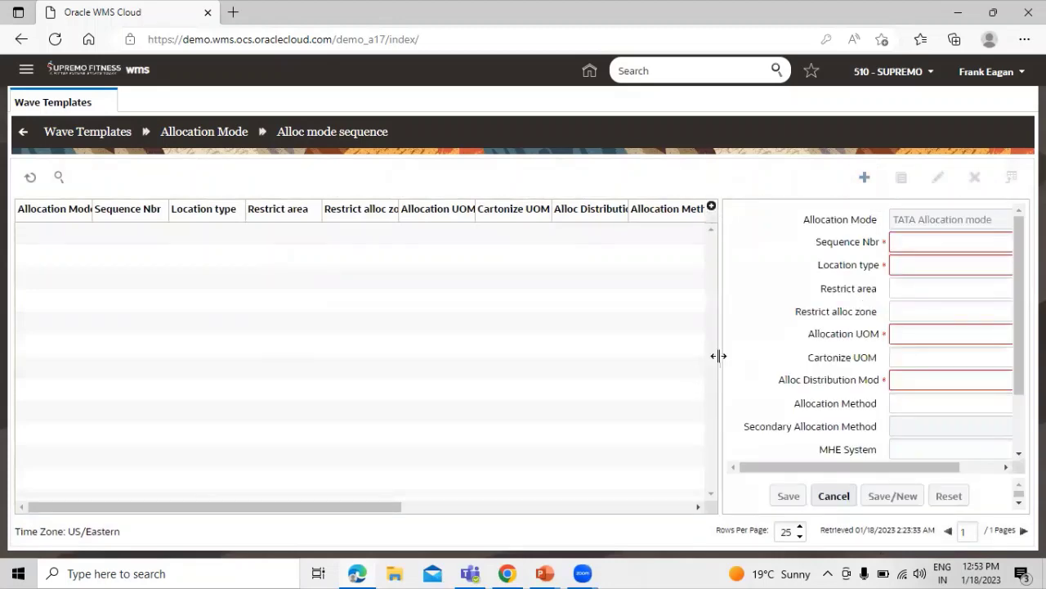
{"action": "left_click_drag", "start_coordinate": [717, 356], "coordinate": [636, 365]}
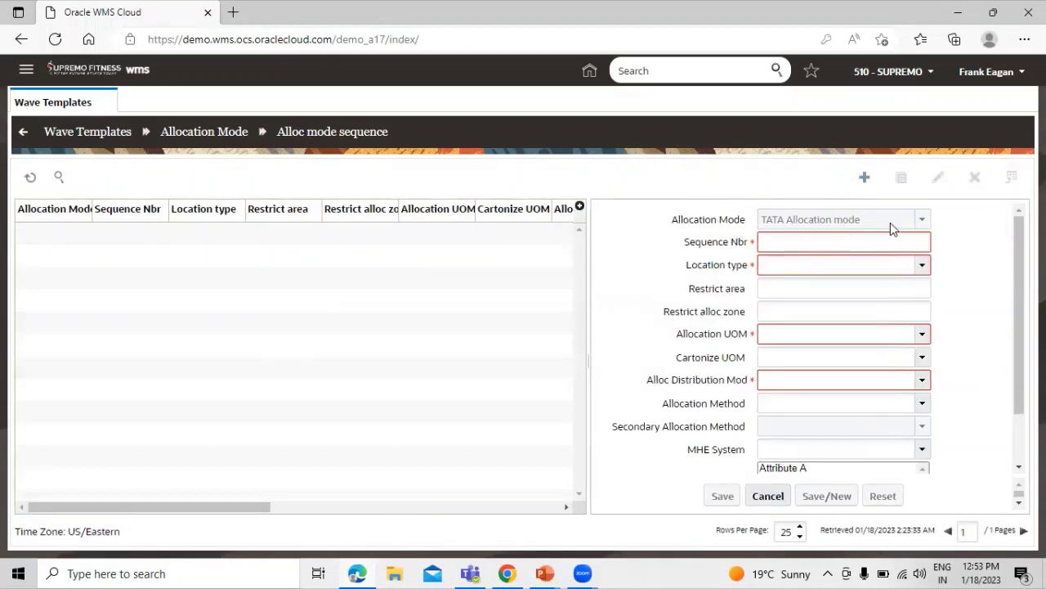
{"action": "left_click", "coordinate": [802, 242]}
{"action": "type", "text": "10"}
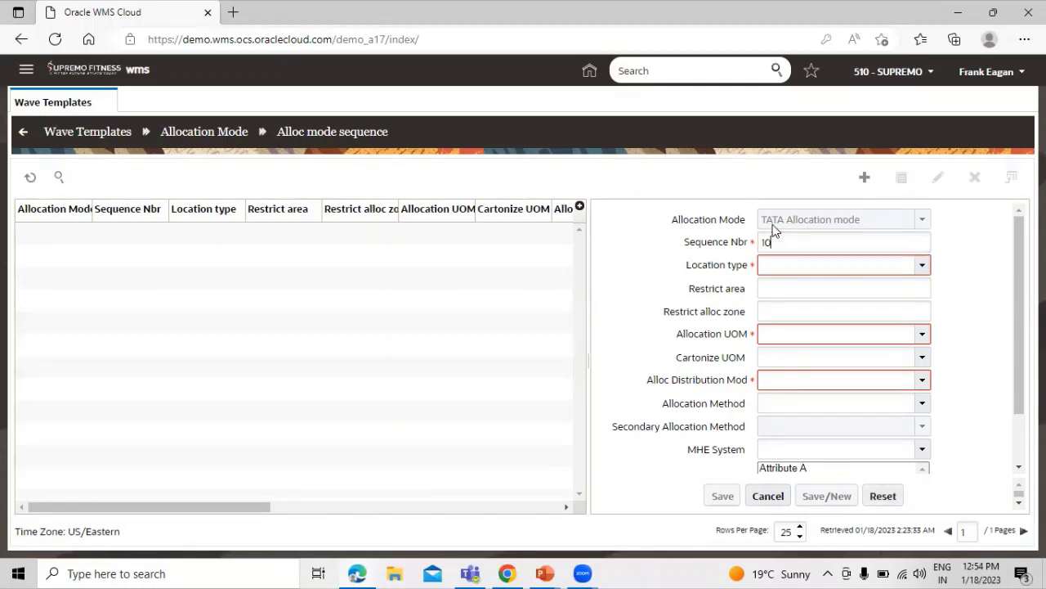
{"action": "left_click", "coordinate": [924, 269]}
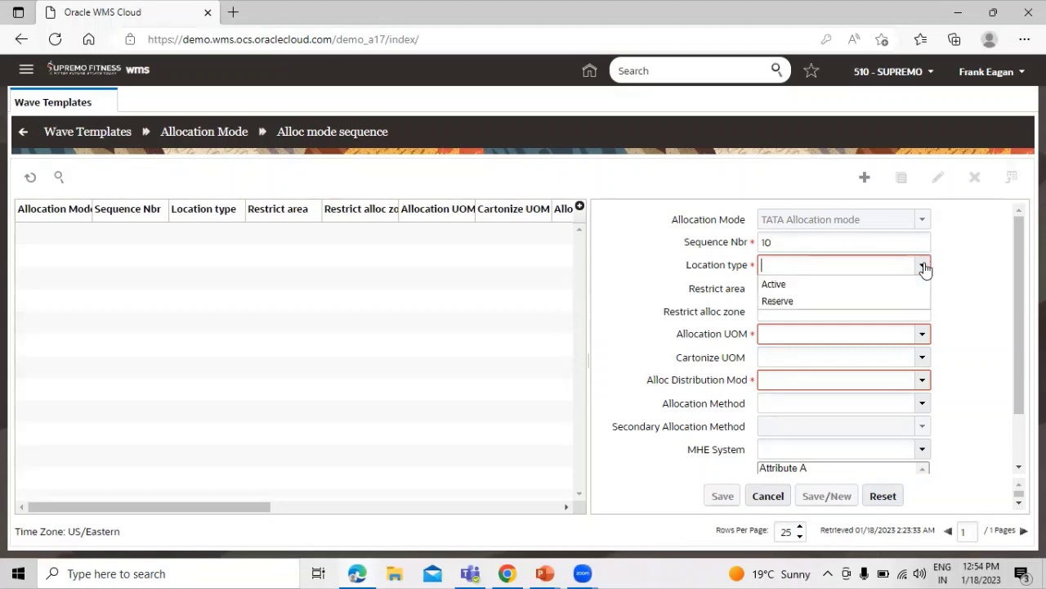
{"action": "left_click", "coordinate": [866, 293]}
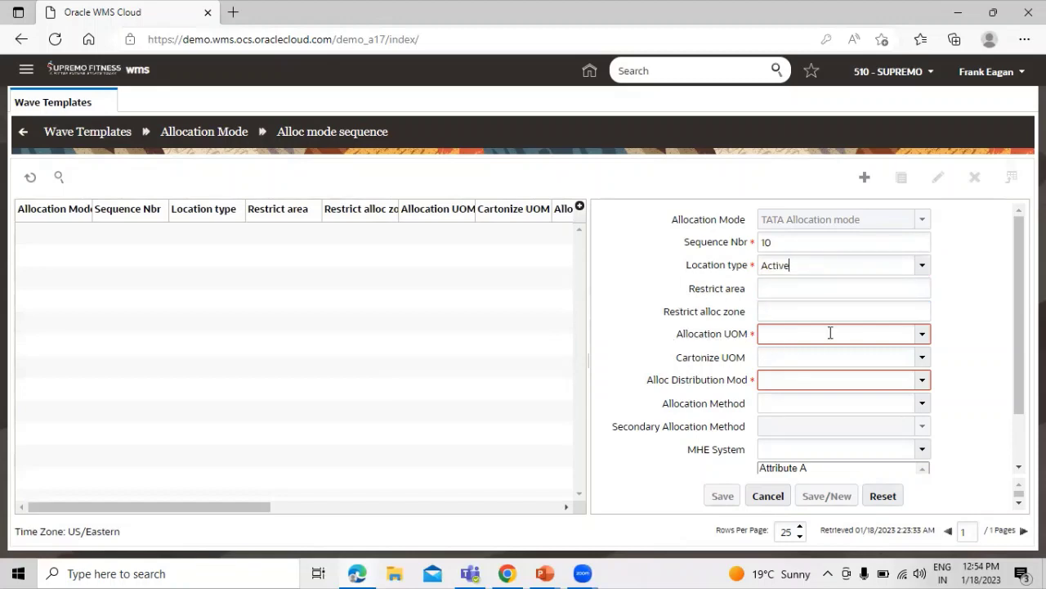
Set the sequence's allocation UOM to Units and its distribution mode to No Distribution, and save the record
{"action": "left_click", "coordinate": [923, 335]}
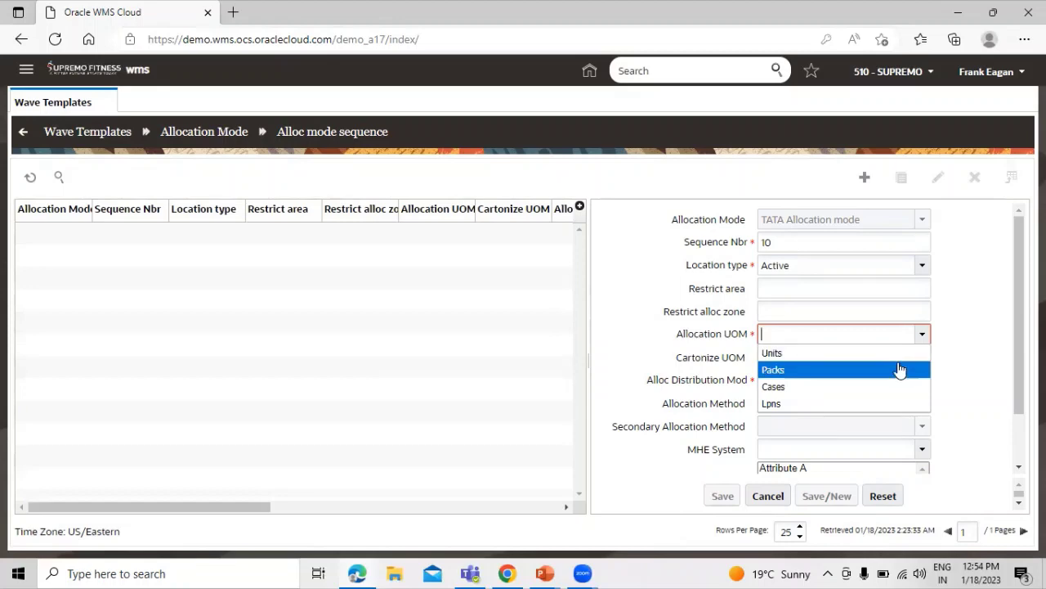
{"action": "left_click", "coordinate": [893, 356]}
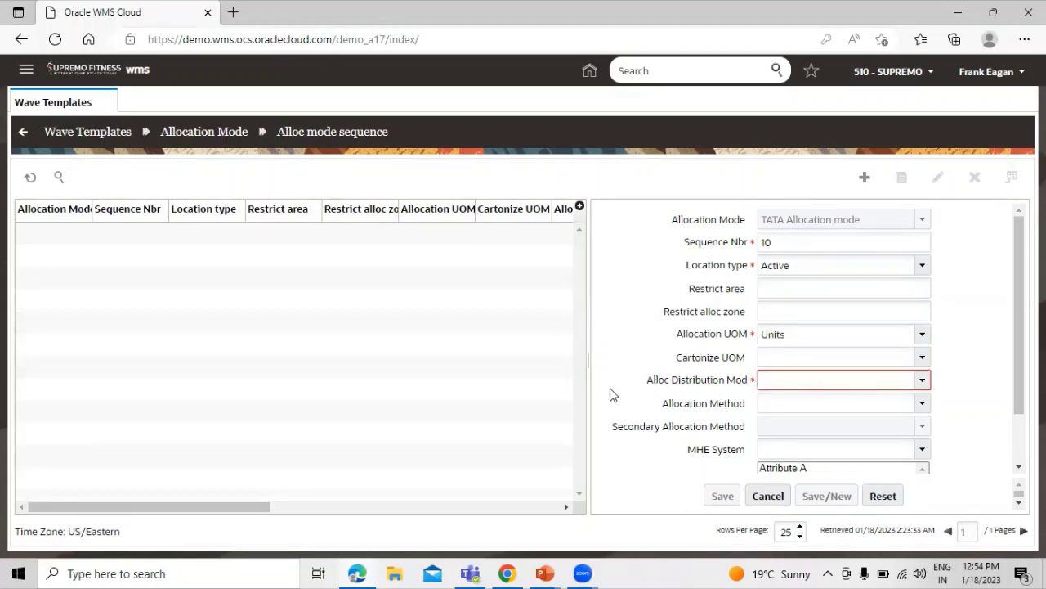
{"action": "scroll", "coordinate": [619, 351], "scroll_direction": "down", "scroll_amount": 1}
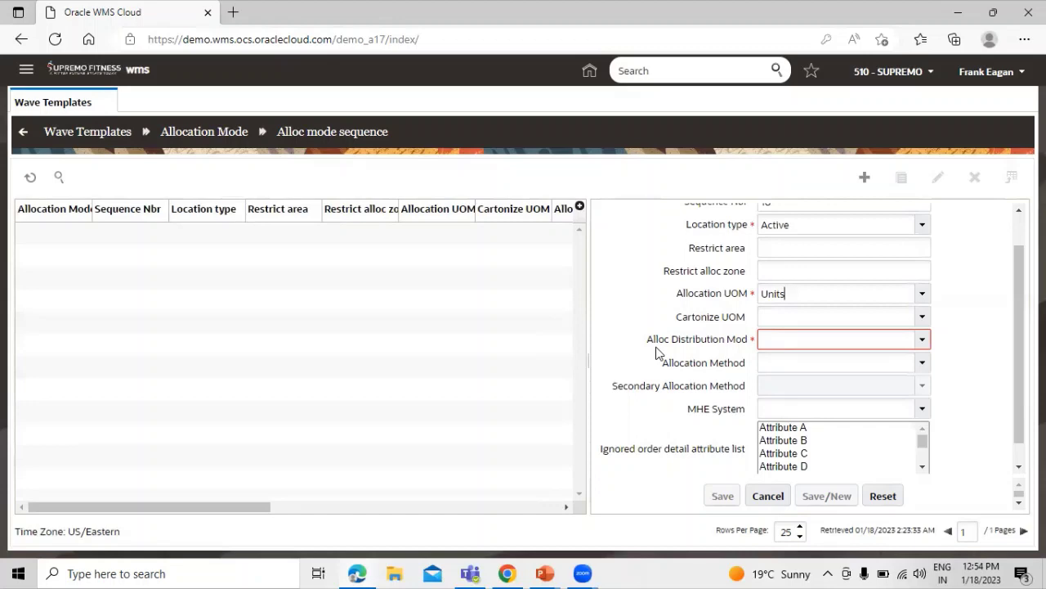
{"action": "left_click", "coordinate": [921, 340]}
{"action": "left_click", "coordinate": [902, 358]}
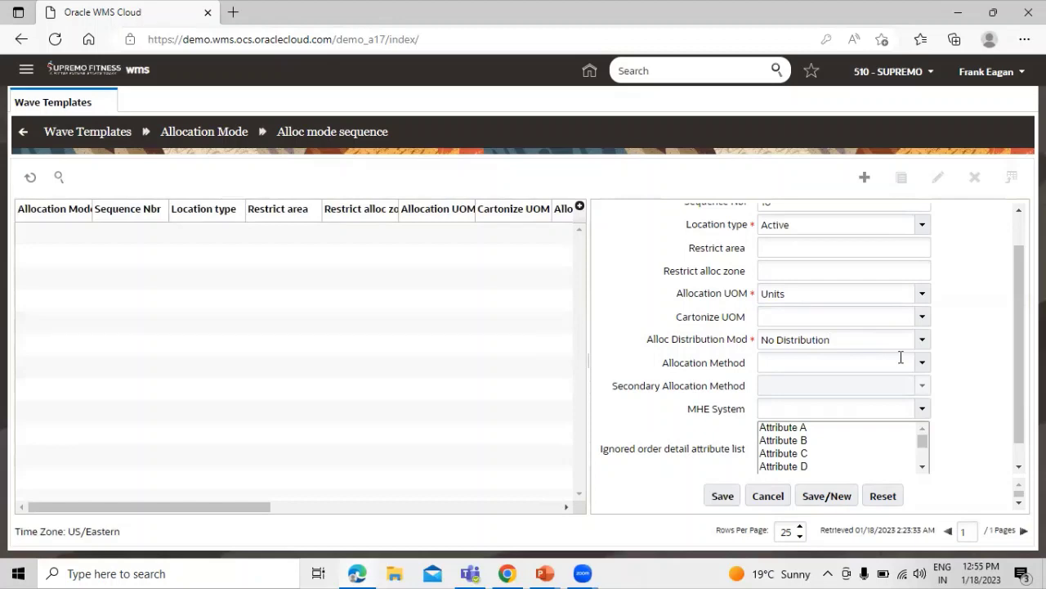
{"action": "scroll", "coordinate": [965, 380], "scroll_direction": "up", "scroll_amount": 1}
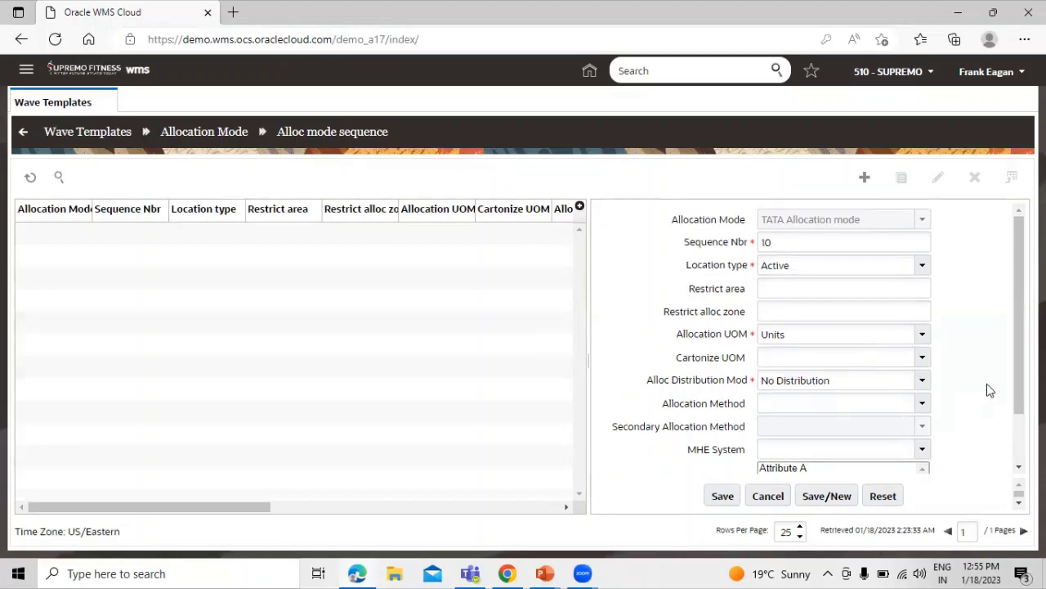
{"action": "left_click", "coordinate": [724, 502]}
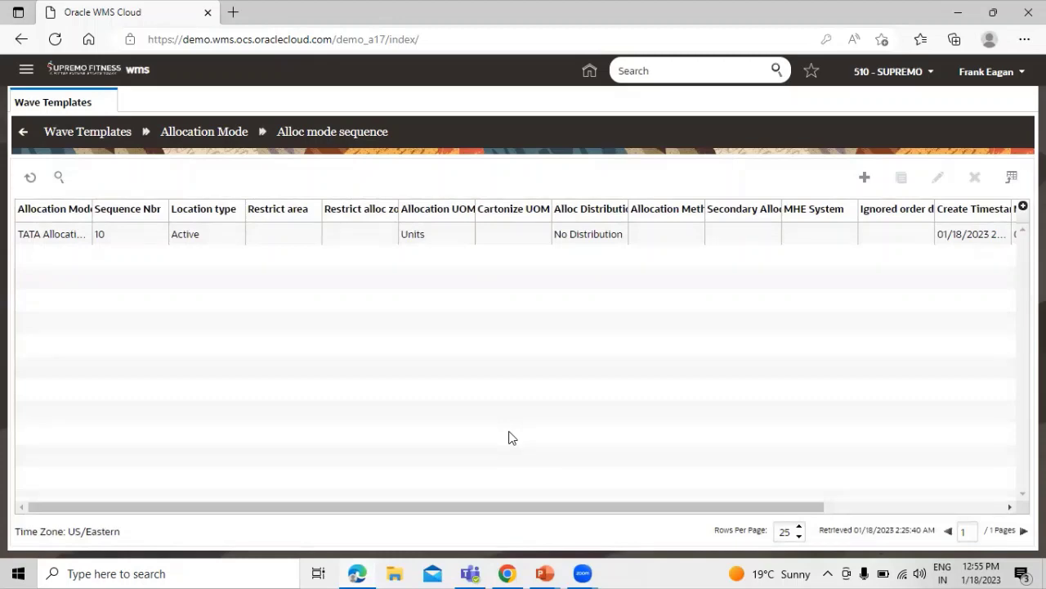
{"action": "key", "text": "alt+Tab"}
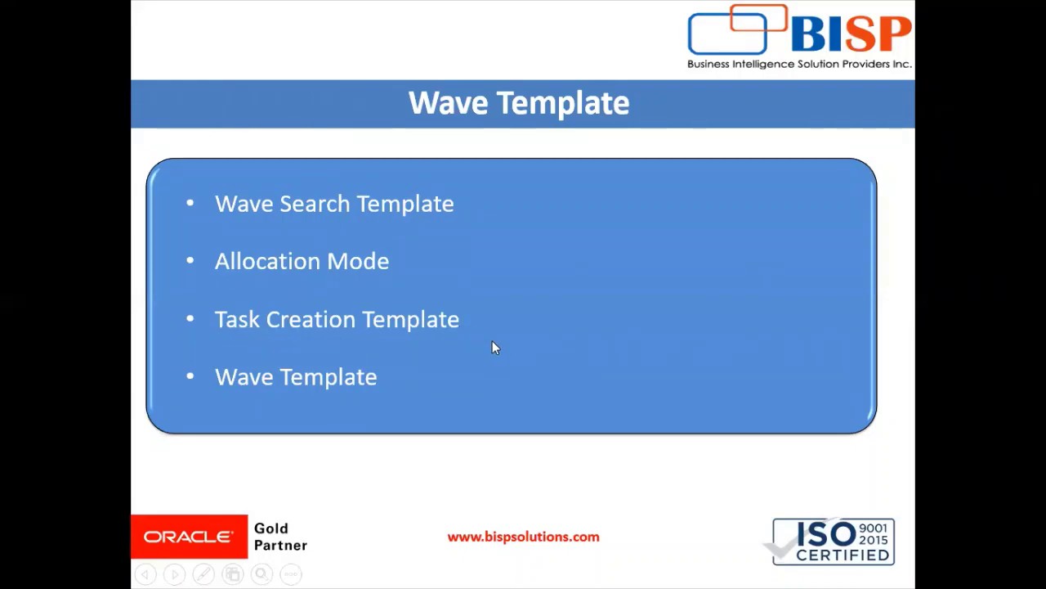
{"action": "key", "text": "alt+Tab"}
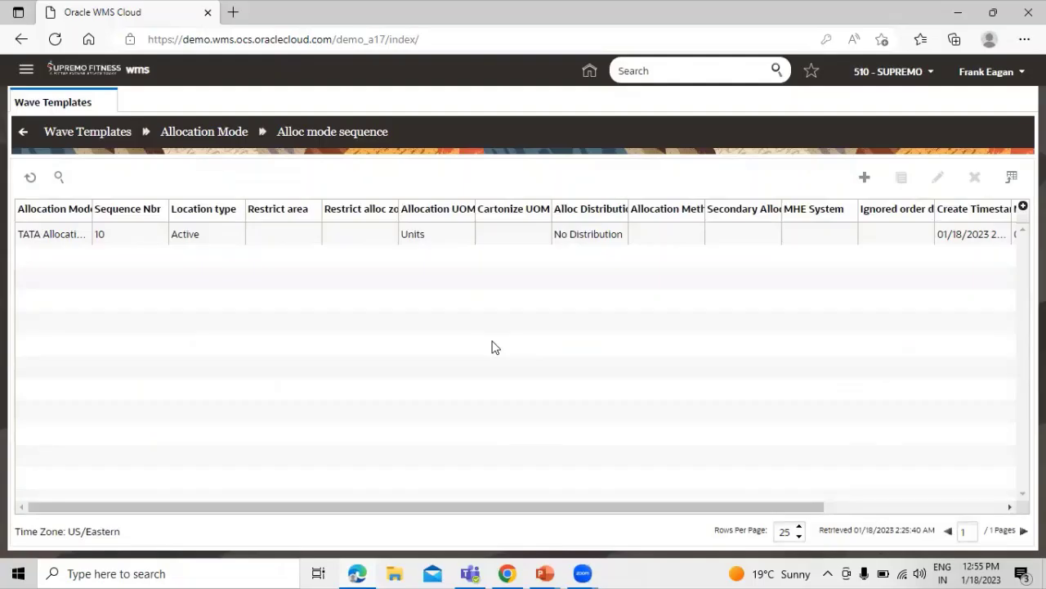
Return to the Wave Templates list, find the task screens by searching for "task", and open Task Template
{"action": "left_click", "coordinate": [80, 133]}
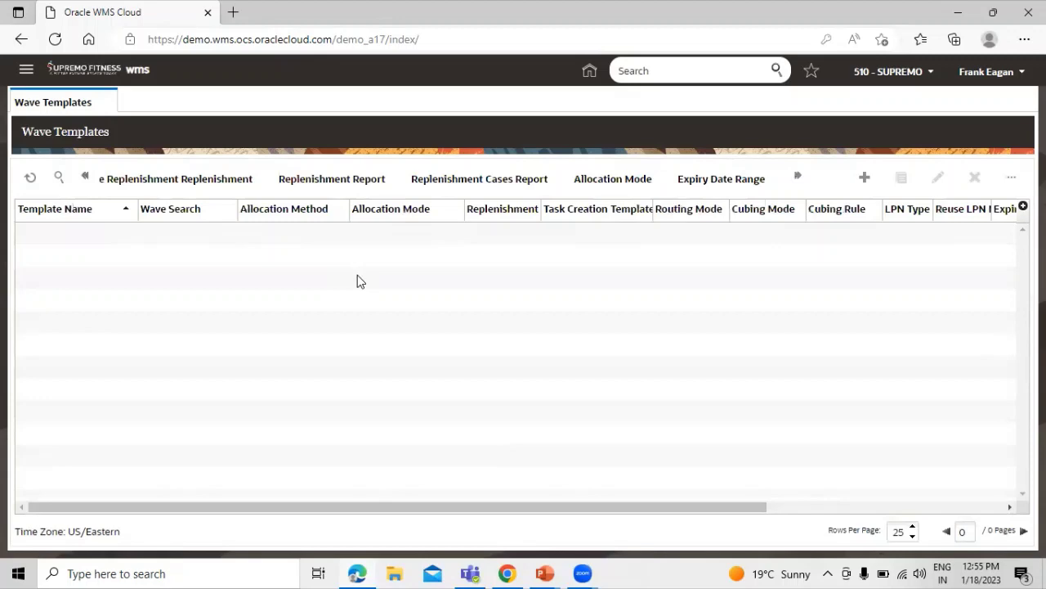
{"action": "left_click", "coordinate": [632, 70]}
{"action": "type", "text": "tas"}
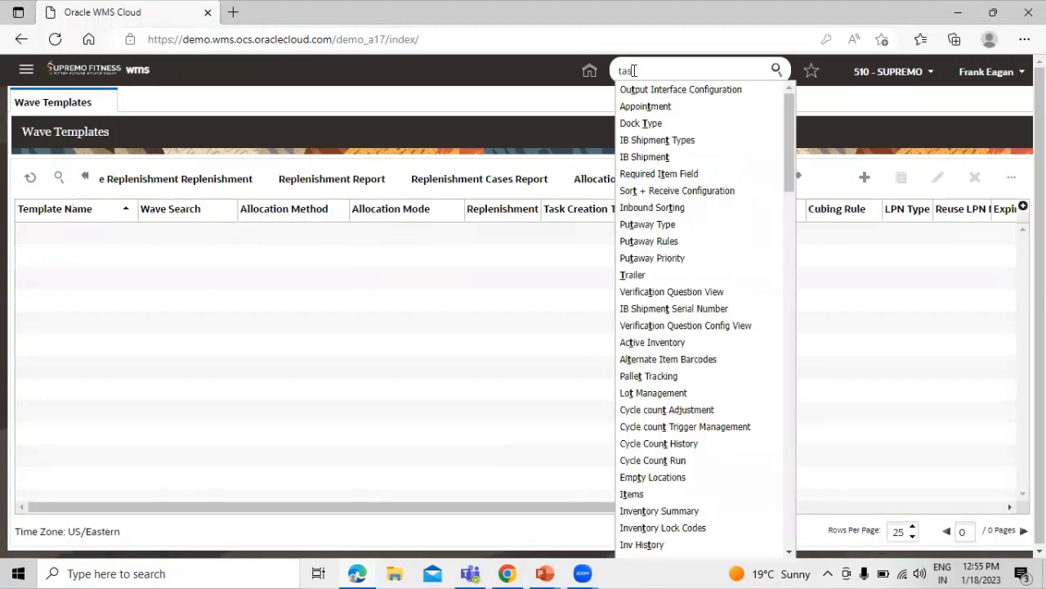
{"action": "type", "text": "k"}
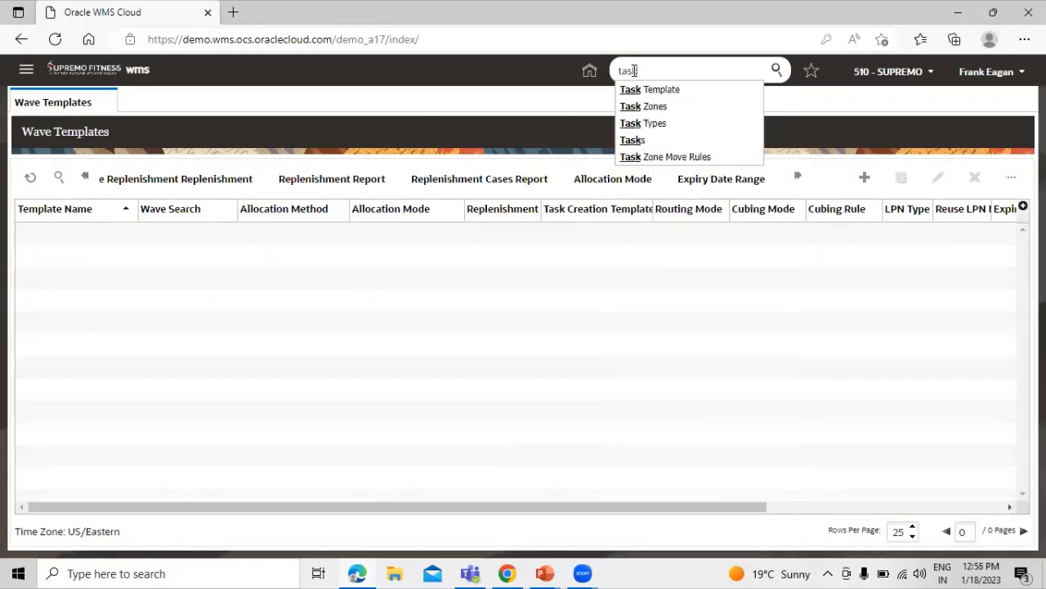
{"action": "left_click", "coordinate": [654, 93]}
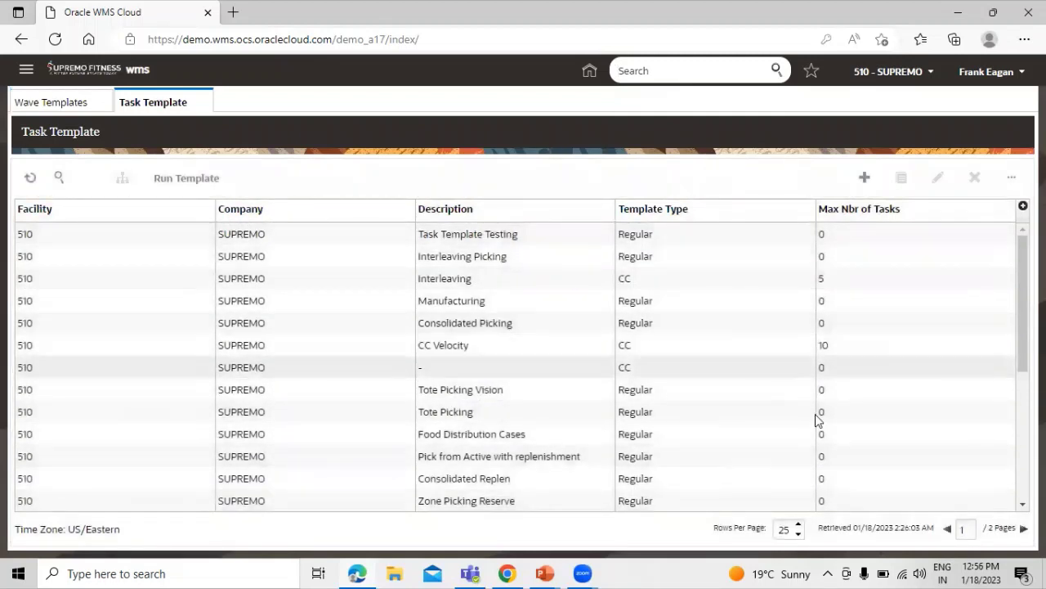
Add a new task template described as "TATA TASK TEMPLATE" with template type Regular, and save it
{"action": "left_click", "coordinate": [865, 181]}
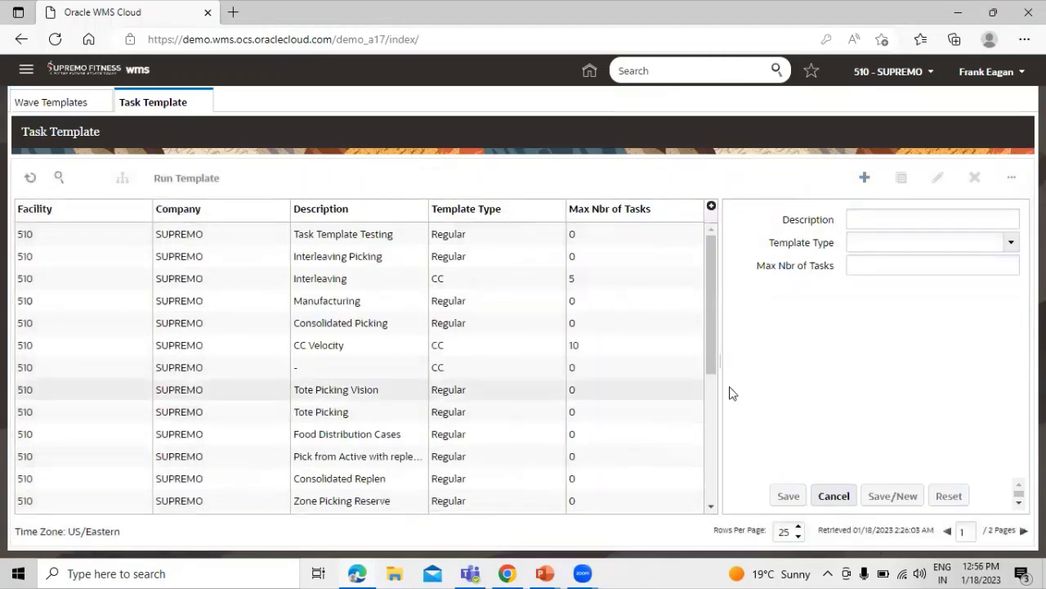
{"action": "left_click_drag", "start_coordinate": [725, 370], "coordinate": [685, 365]}
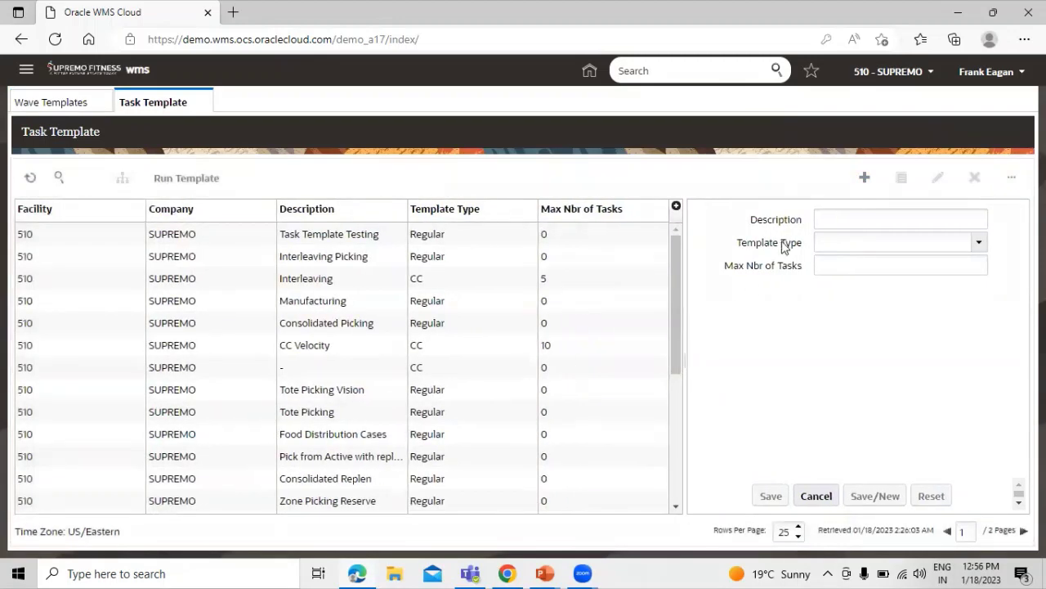
{"action": "left_click", "coordinate": [847, 218]}
{"action": "type", "text": "TATA"}
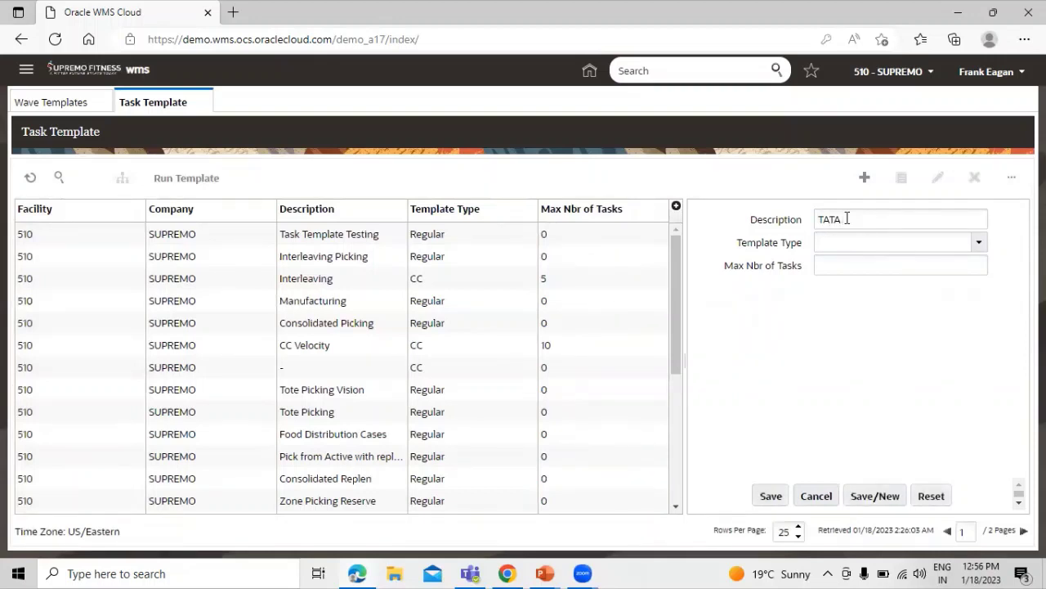
{"action": "type", "text": " TASK TEMPLATE"}
{"action": "left_click", "coordinate": [980, 244]}
{"action": "key", "text": "Down"}
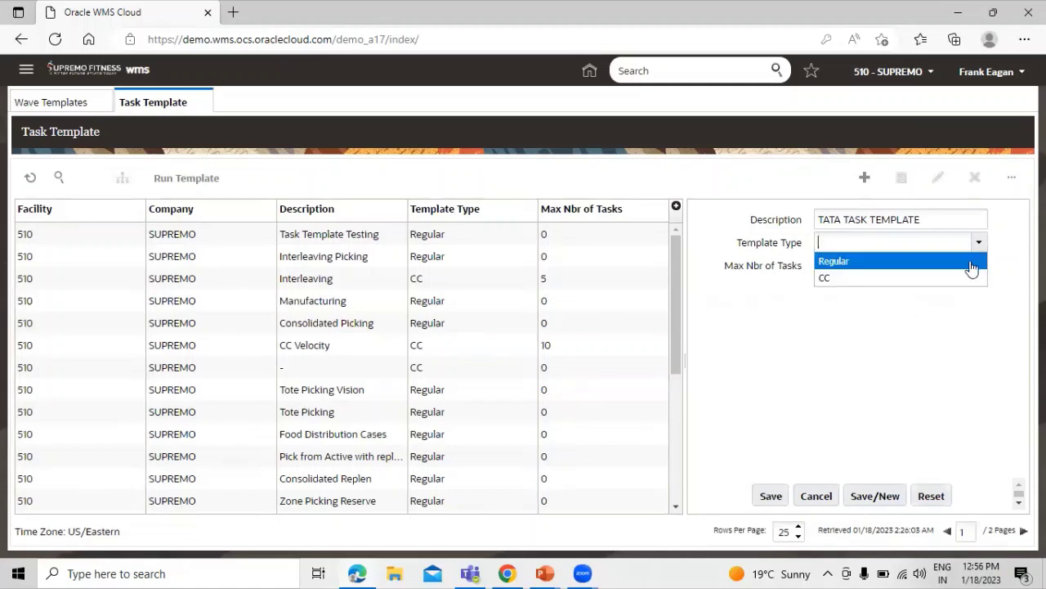
{"action": "key", "text": "Return"}
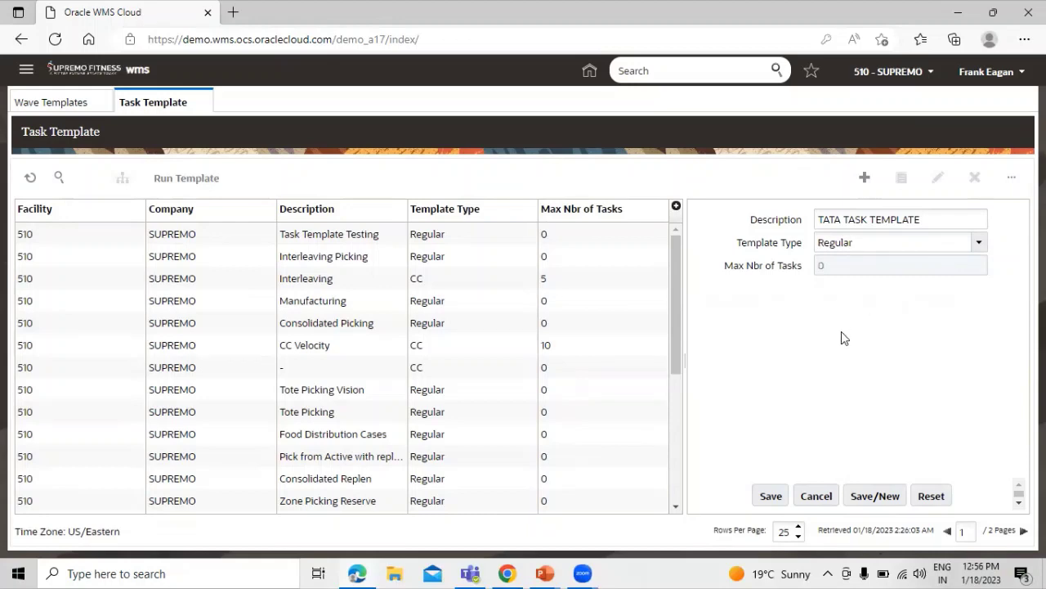
{"action": "left_click", "coordinate": [768, 496]}
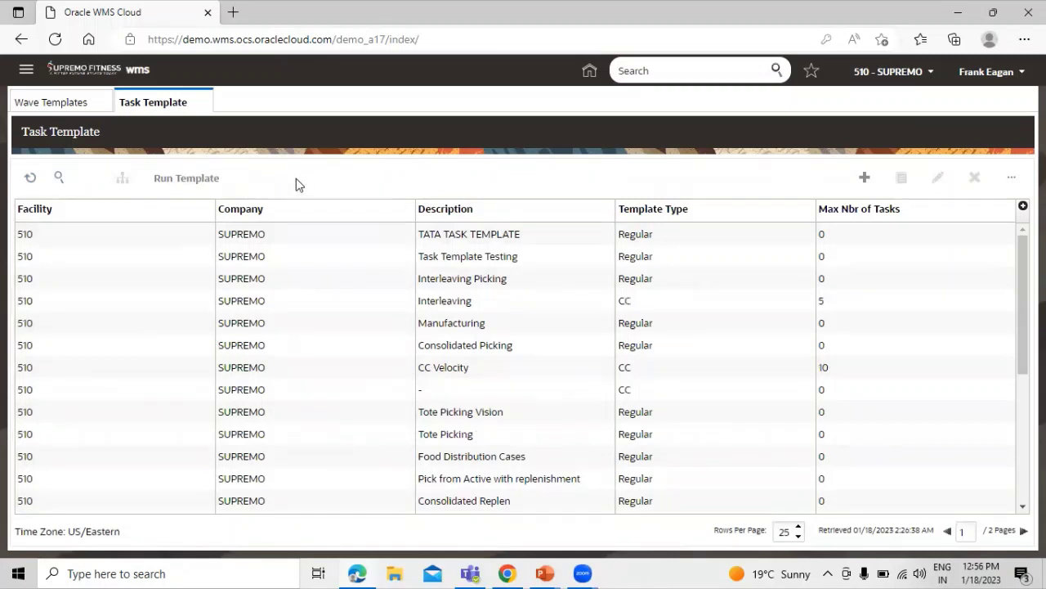
Open the details of TATA TASK TEMPLATE and start a new record with sequence number 10 and task type Manufacturing
{"action": "left_click", "coordinate": [328, 234]}
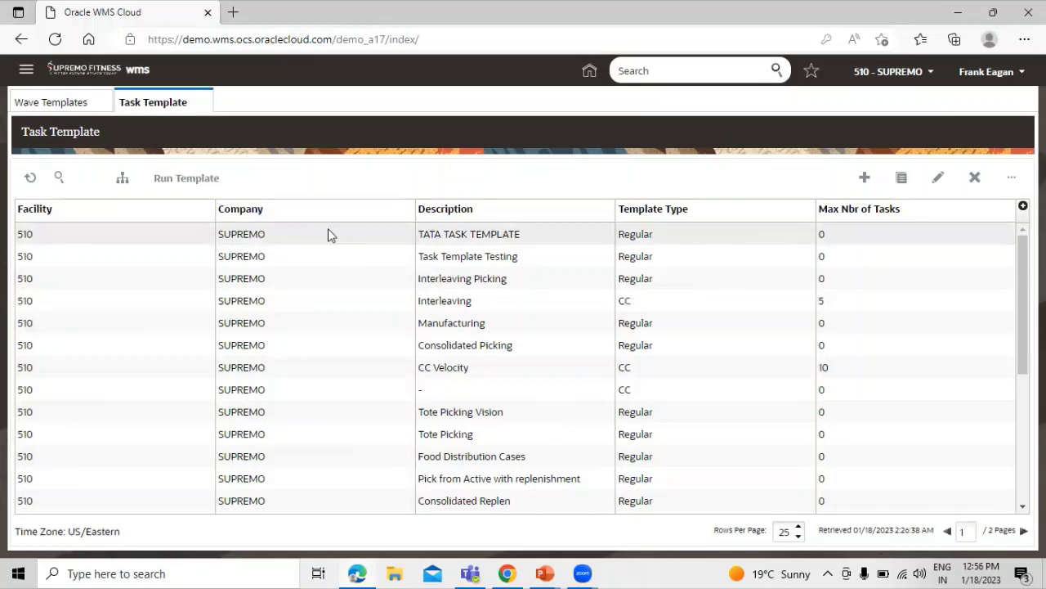
{"action": "left_click", "coordinate": [121, 182]}
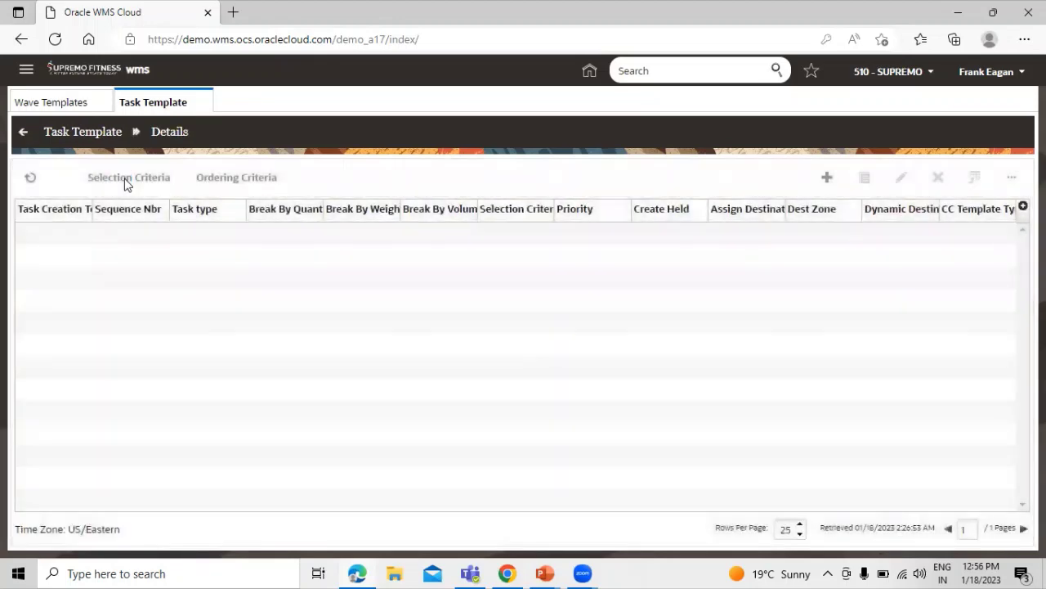
{"action": "left_click", "coordinate": [828, 178]}
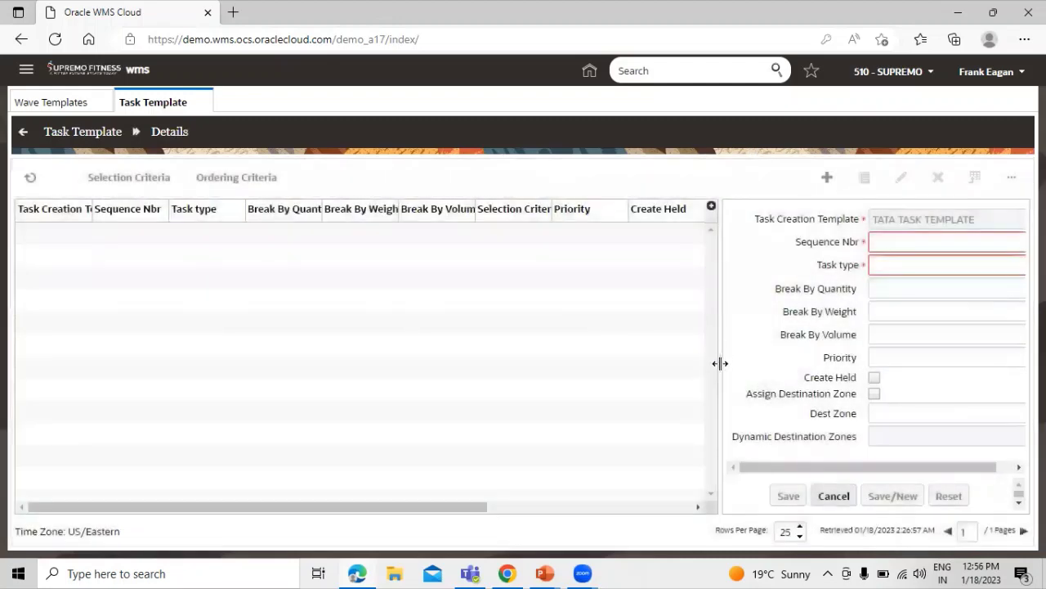
{"action": "left_click_drag", "start_coordinate": [720, 357], "coordinate": [622, 351]}
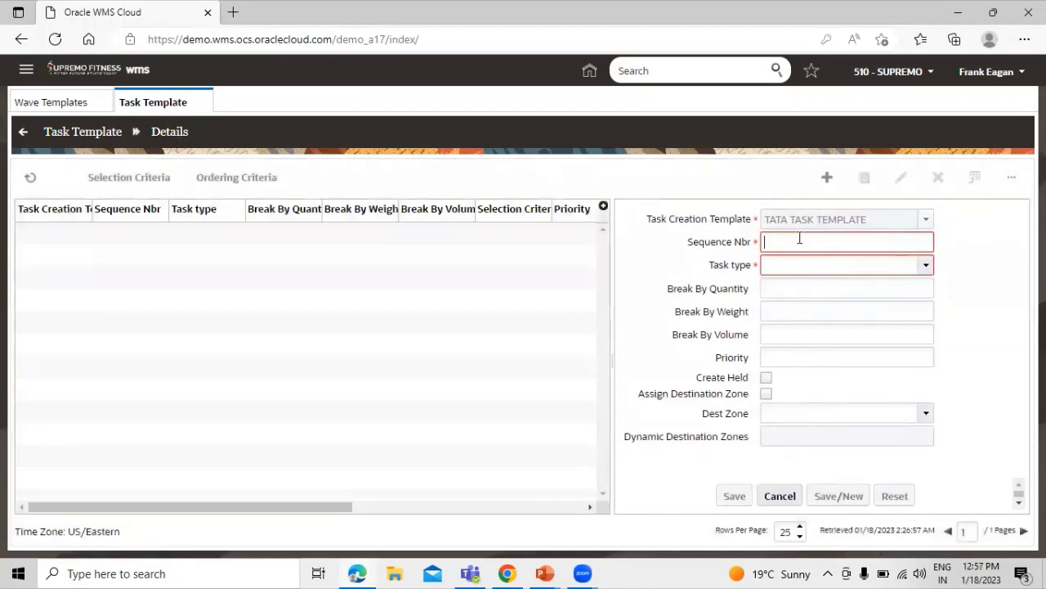
{"action": "type", "text": "10"}
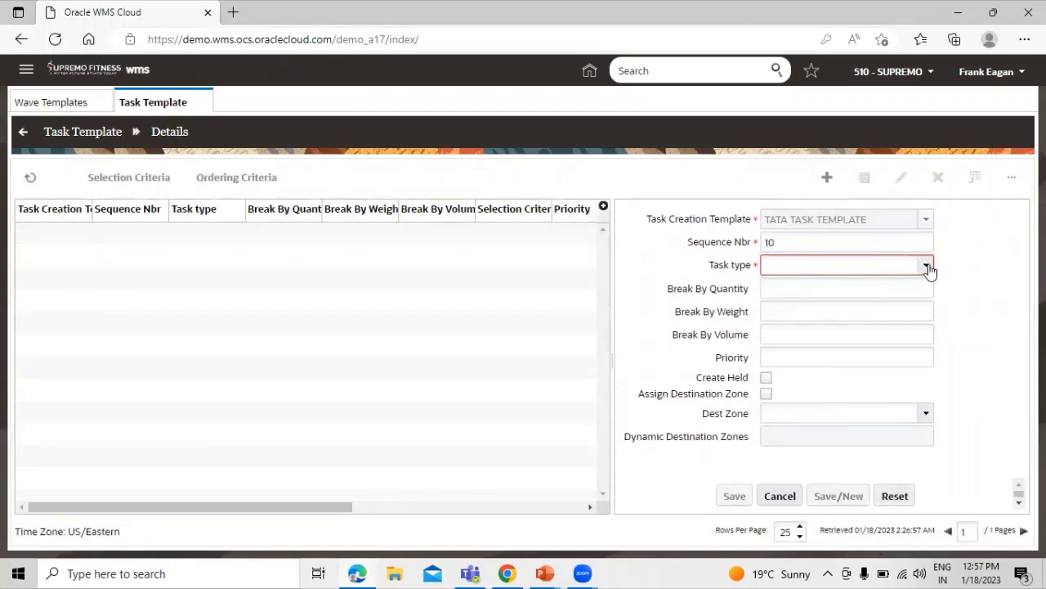
{"action": "left_click", "coordinate": [927, 266]}
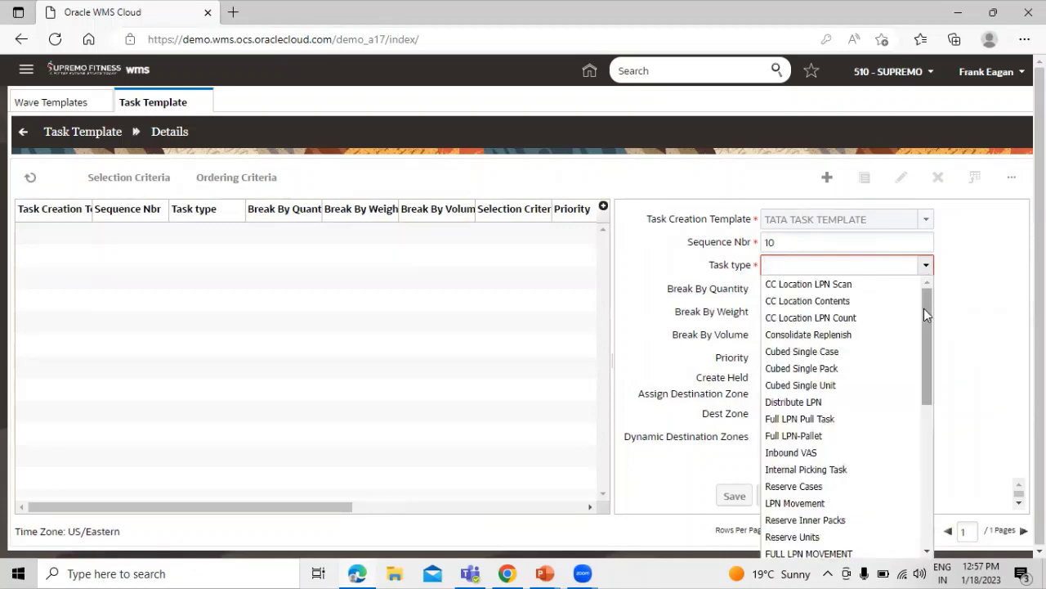
{"action": "left_click_drag", "start_coordinate": [922, 308], "coordinate": [928, 456]}
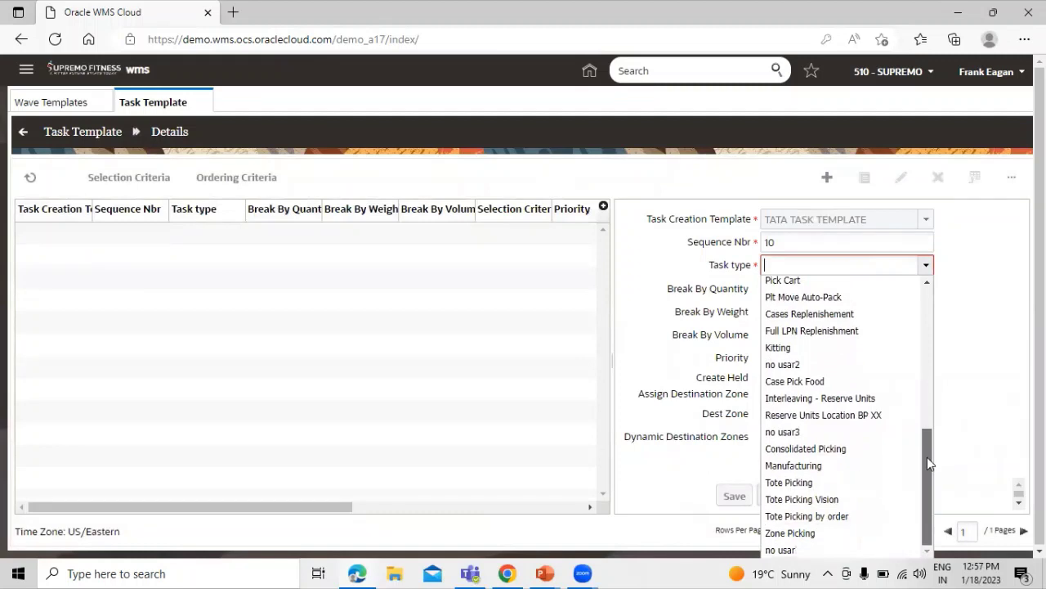
{"action": "left_click", "coordinate": [873, 466]}
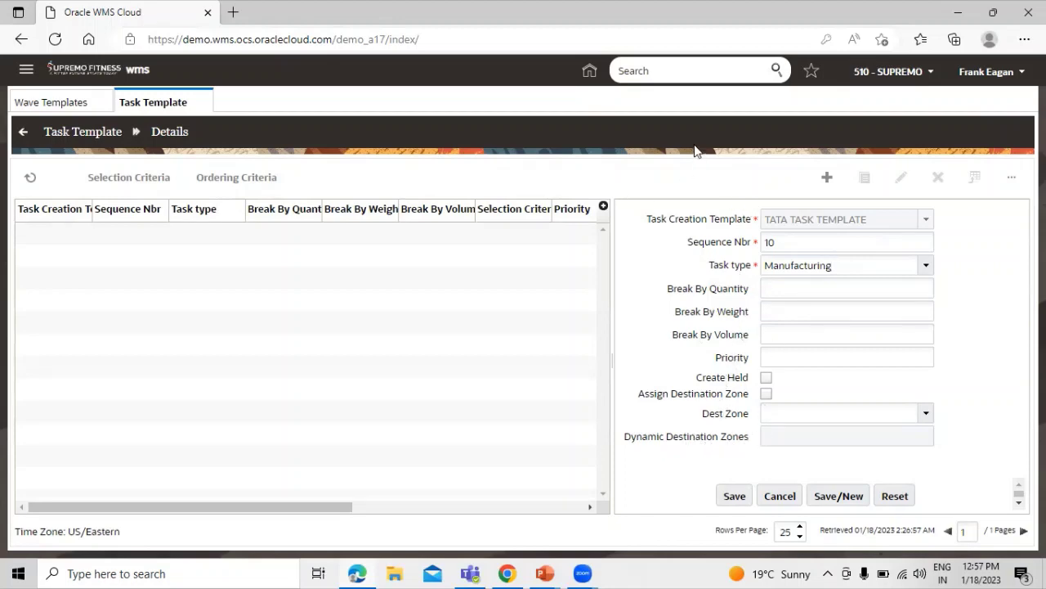
{"action": "left_click", "coordinate": [694, 75]}
{"action": "type", "text": "TASK"}
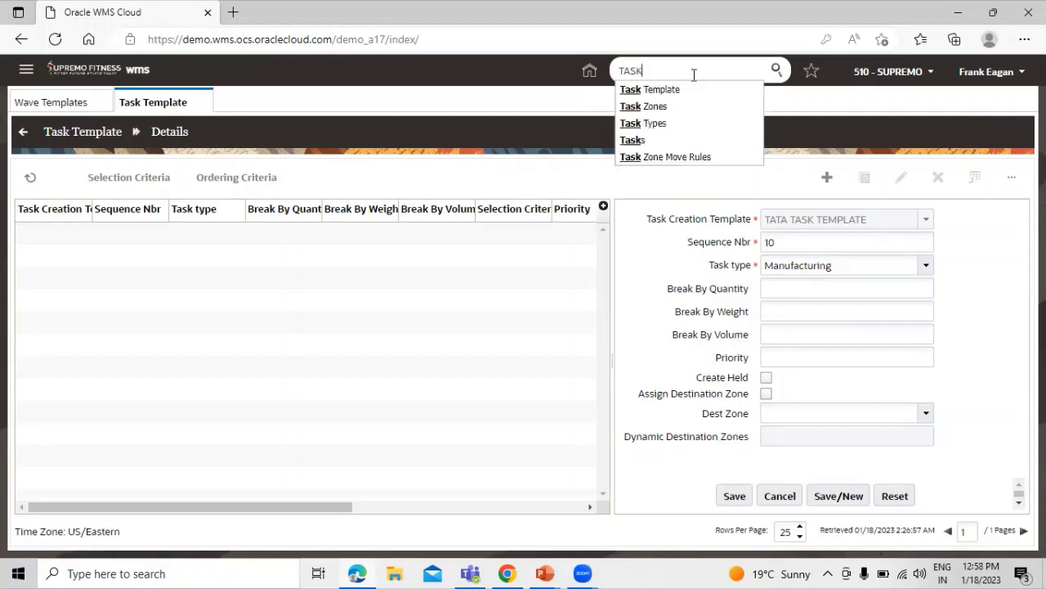
{"action": "type", "text": " TY"}
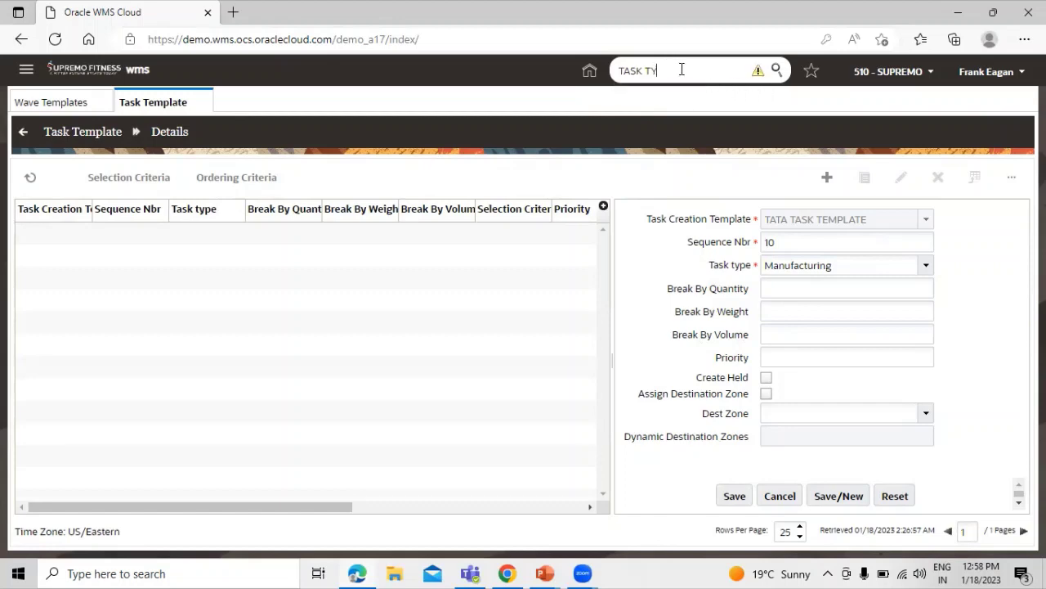
{"action": "key", "text": "BackSpace"}
{"action": "key", "text": "BackSpace"}
{"action": "key", "text": "BackSpace"}
{"action": "type", "text": "DEST"}
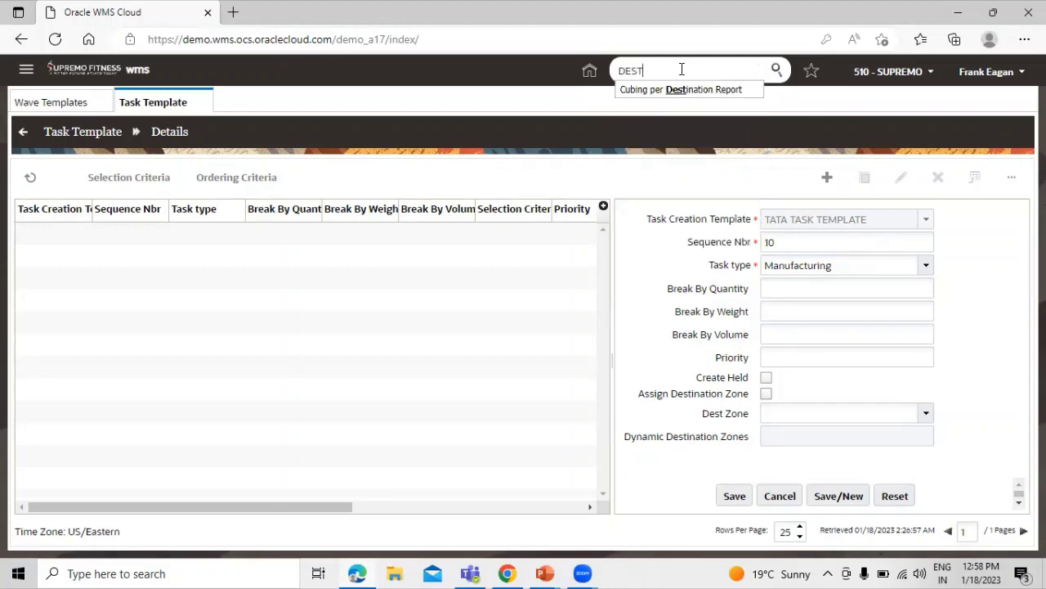
{"action": "key", "text": "BackSpace"}
{"action": "left_click", "coordinate": [986, 351]}
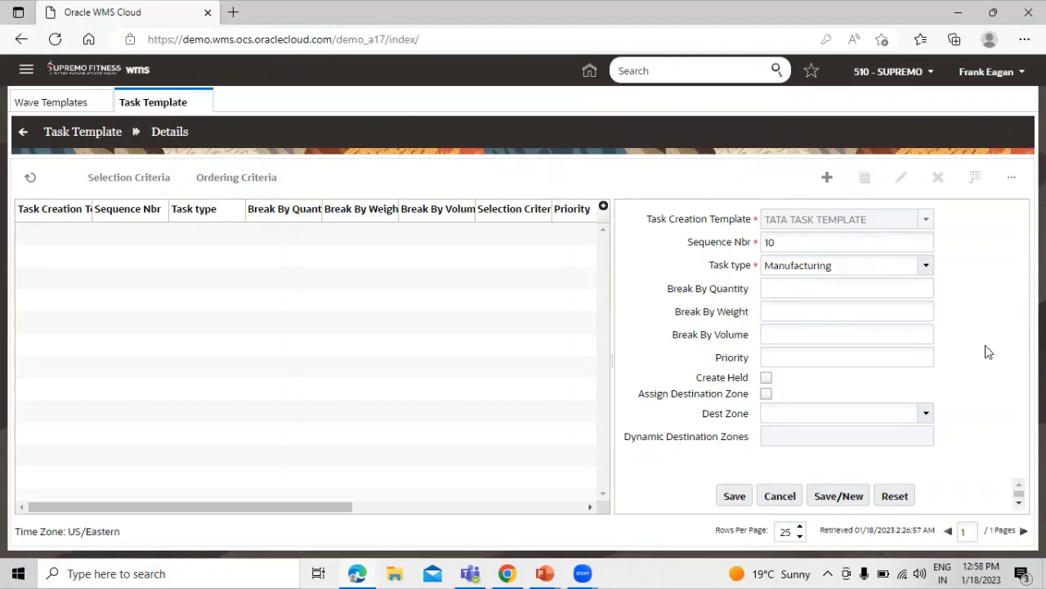
Save the task template's detail record and return to the Wave Templates list
{"action": "left_click", "coordinate": [734, 495]}
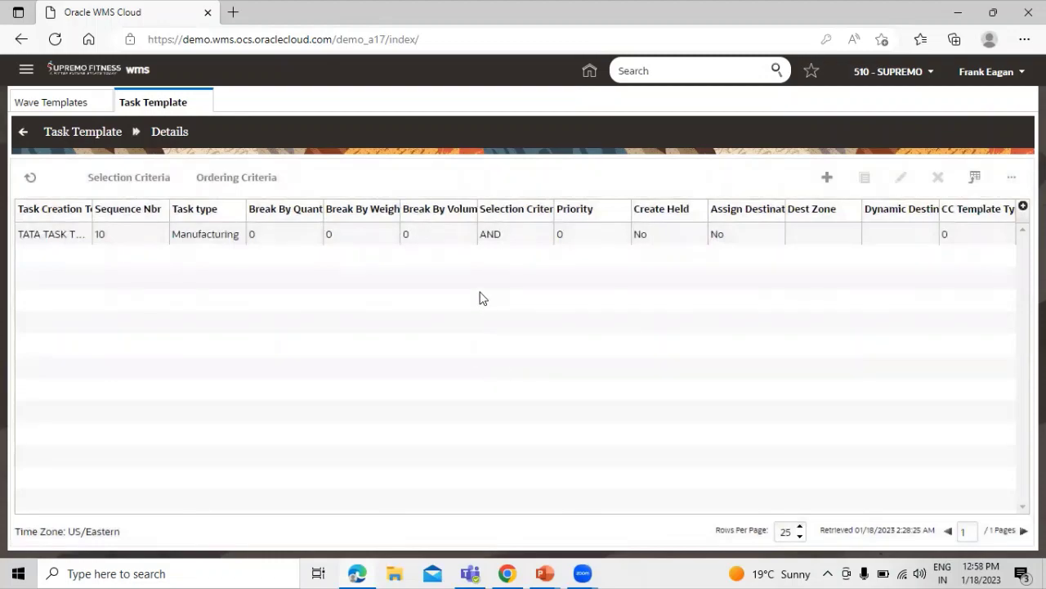
{"action": "key", "text": "alt+Tab"}
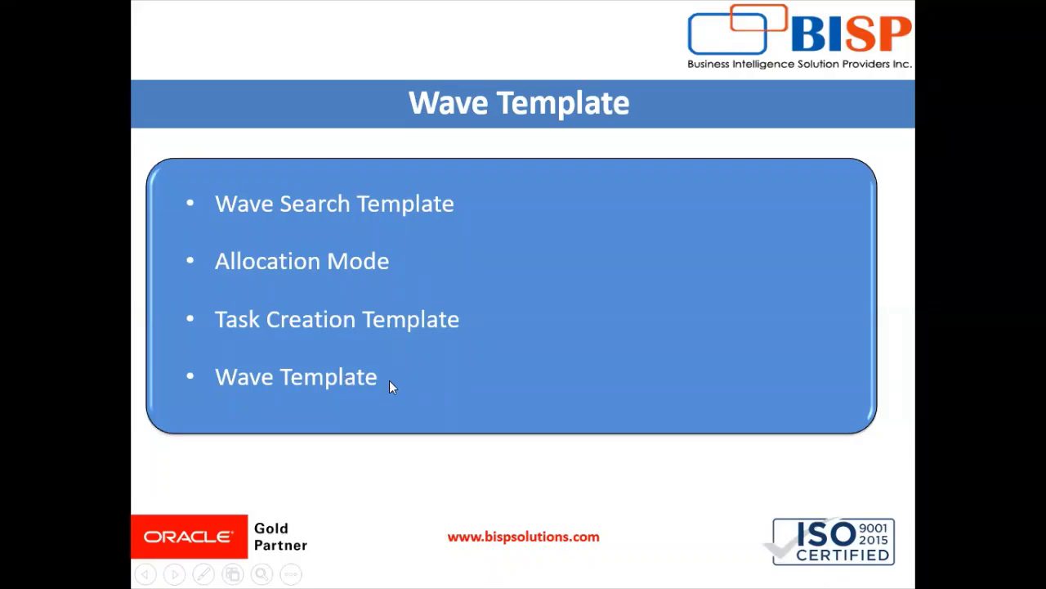
{"action": "key", "text": "alt+Tab"}
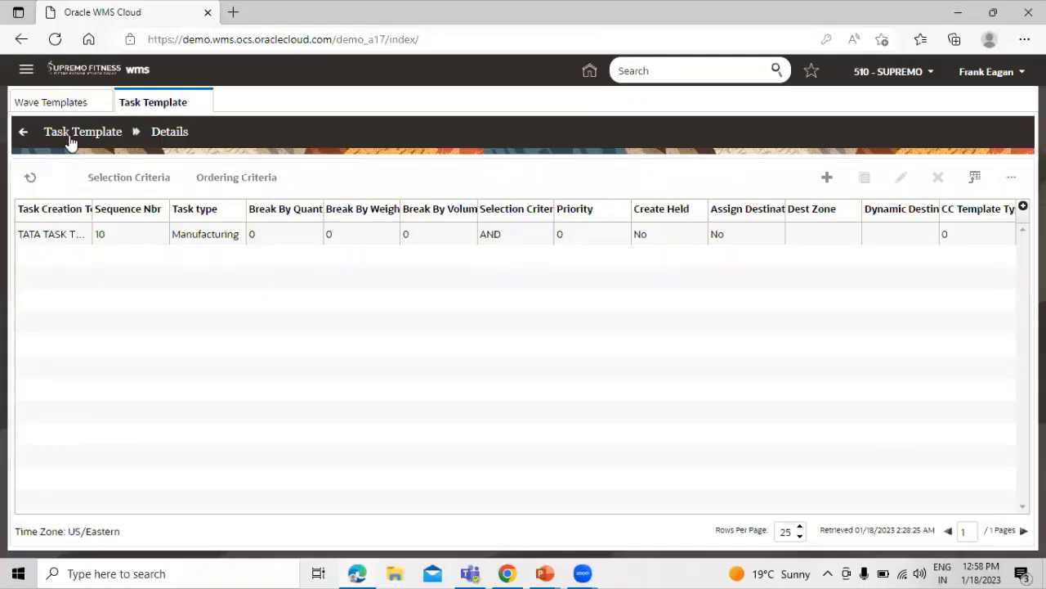
{"action": "left_click", "coordinate": [70, 135]}
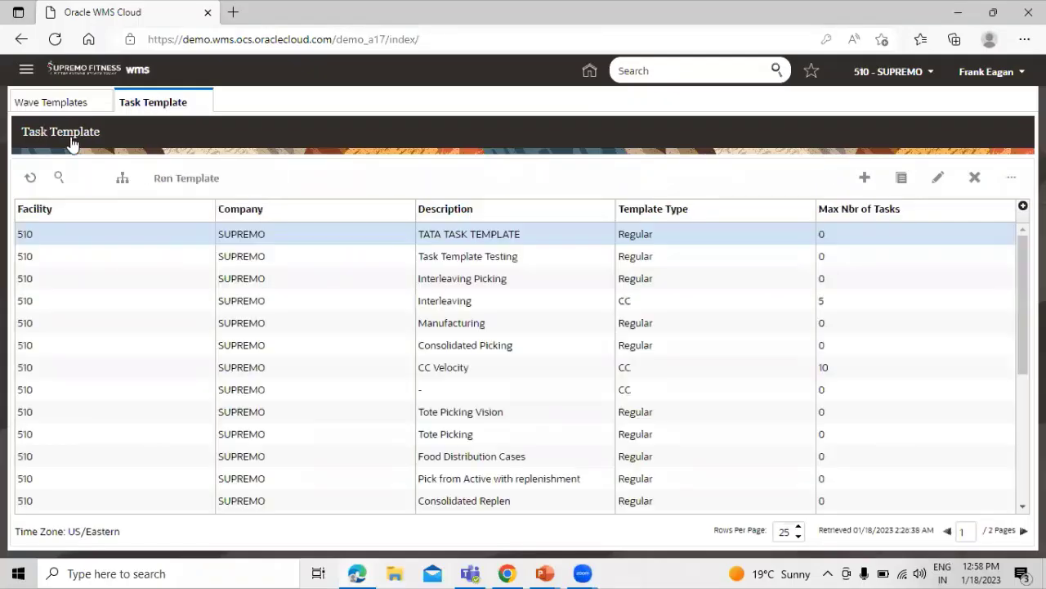
{"action": "left_click", "coordinate": [45, 103]}
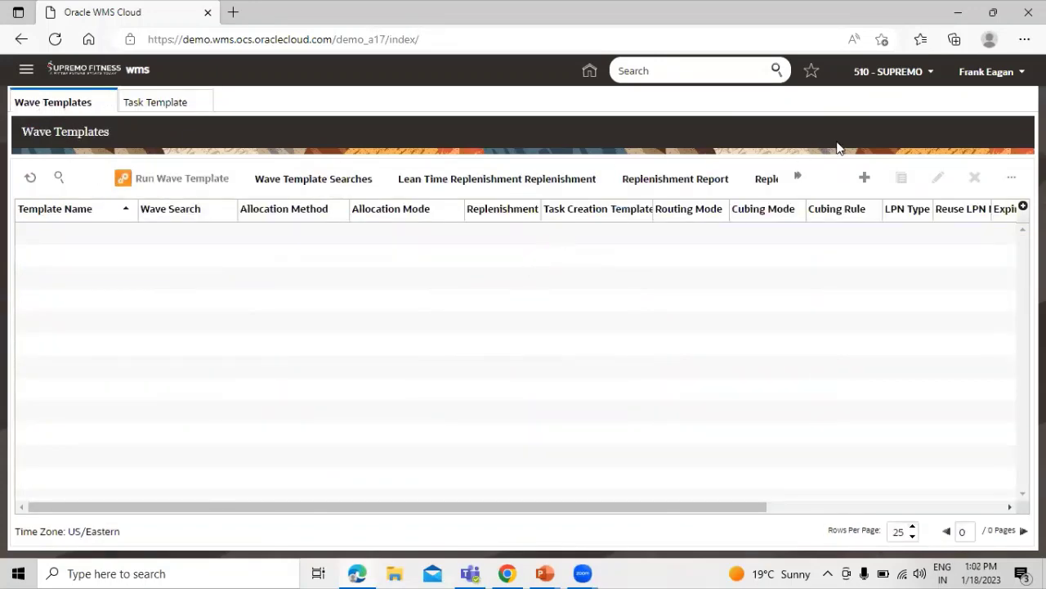
Start a new wave template and name it "TATA Template"
{"action": "left_click", "coordinate": [868, 186]}
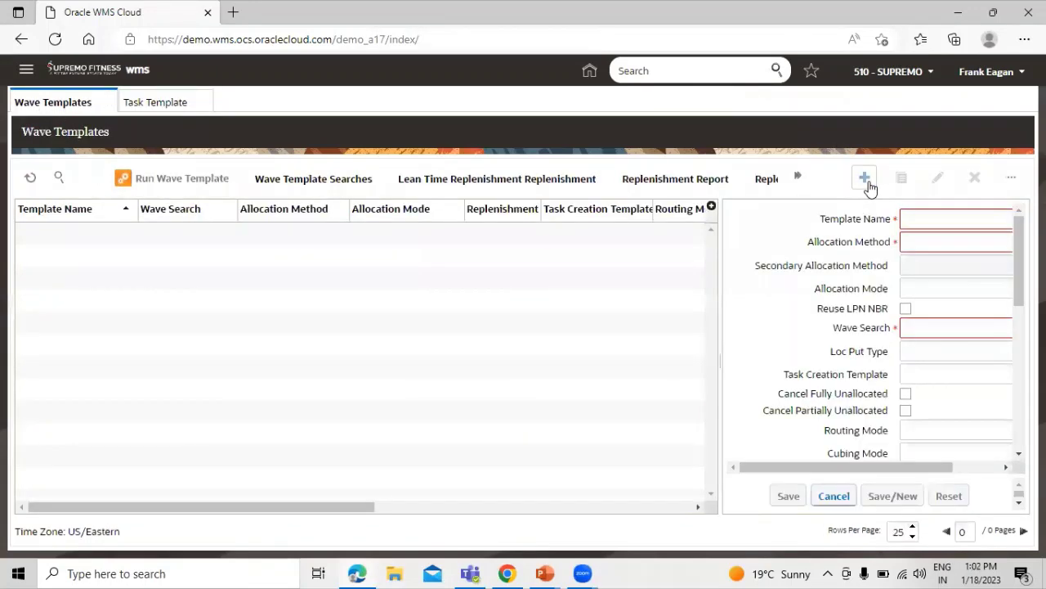
{"action": "left_click_drag", "start_coordinate": [719, 360], "coordinate": [618, 360]}
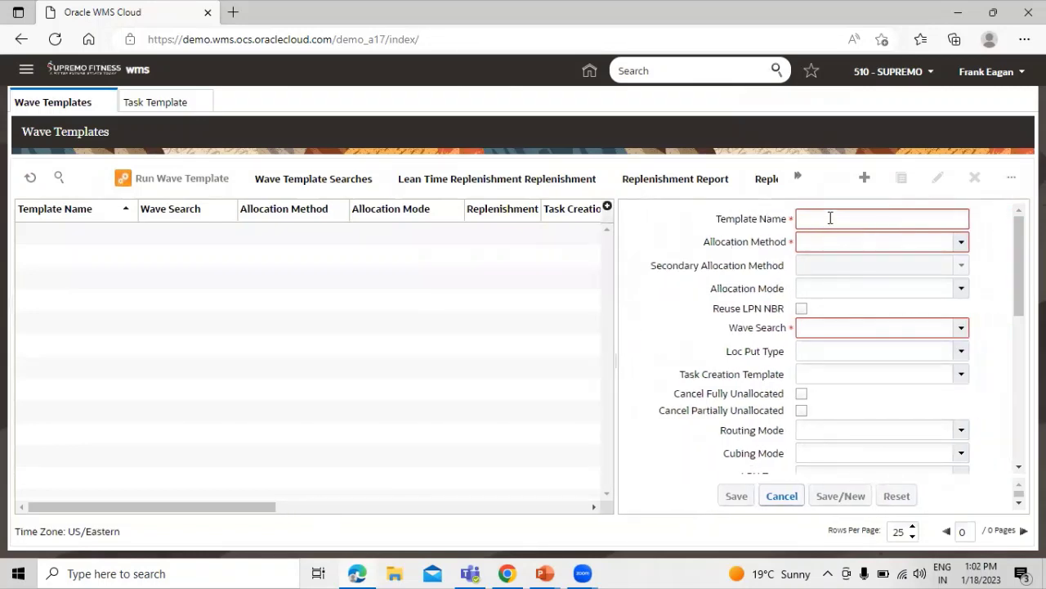
{"action": "type", "text": "TATA"}
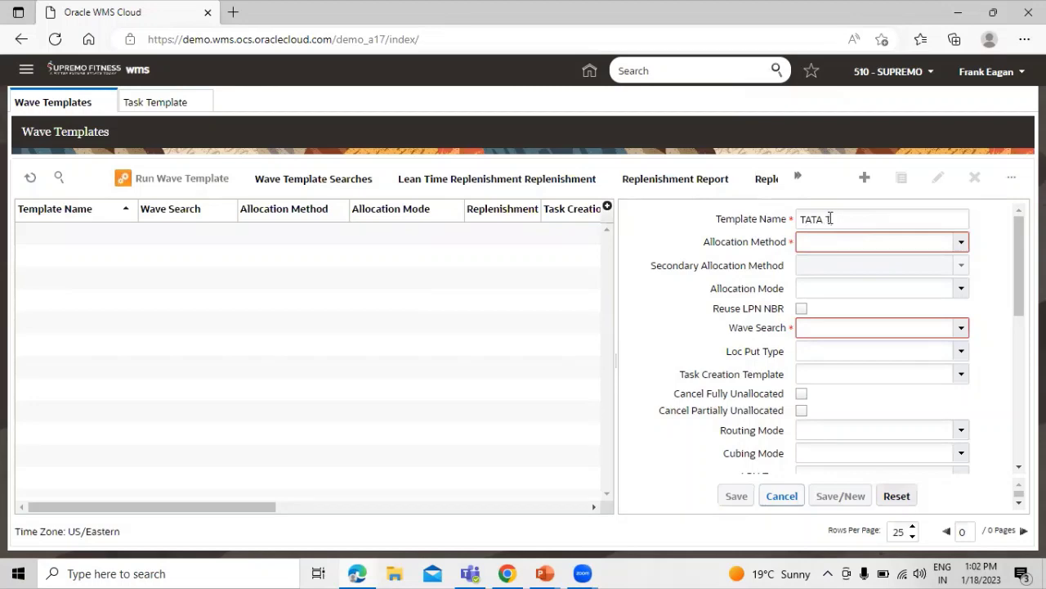
{"action": "type", "text": " Template"}
{"action": "key", "text": "Tab"}
Set the wave template's allocation method to First In First Out, allocation mode to TATA Allocation mode and wave search to TATA Search
{"action": "left_click", "coordinate": [963, 245]}
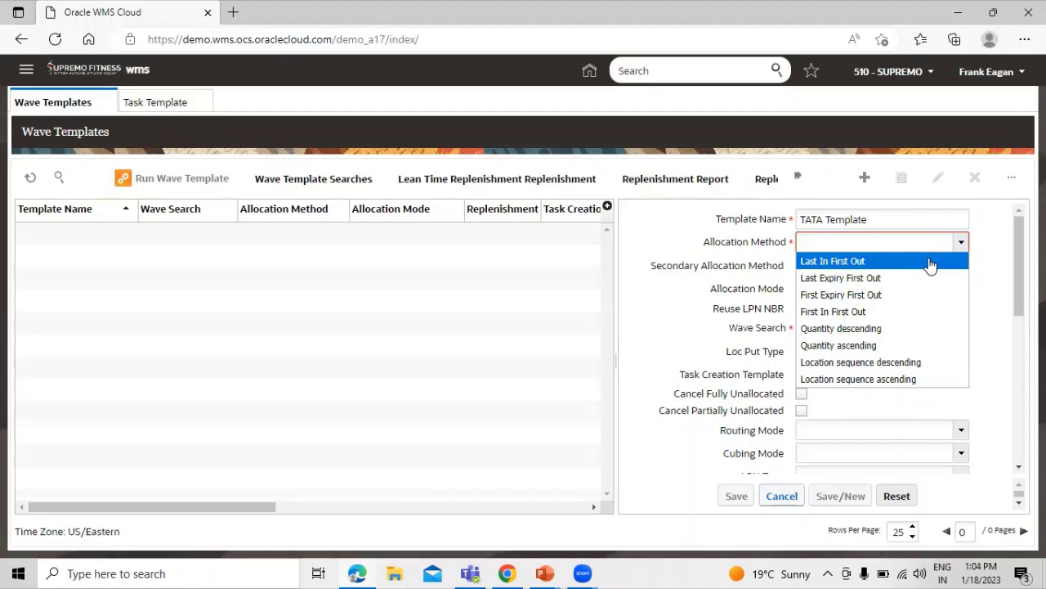
{"action": "left_click", "coordinate": [934, 315]}
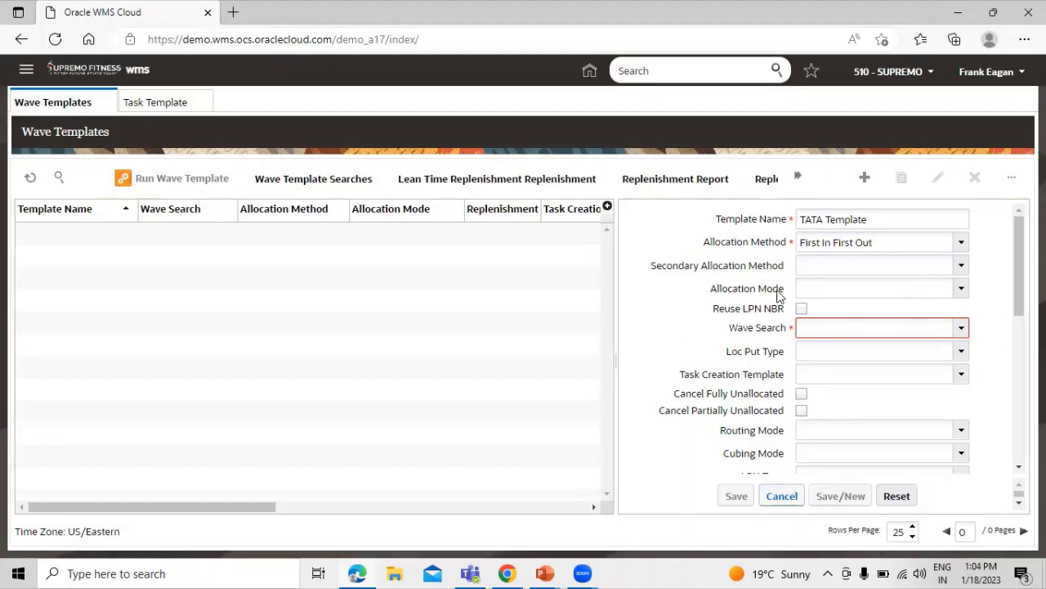
{"action": "left_click", "coordinate": [962, 293]}
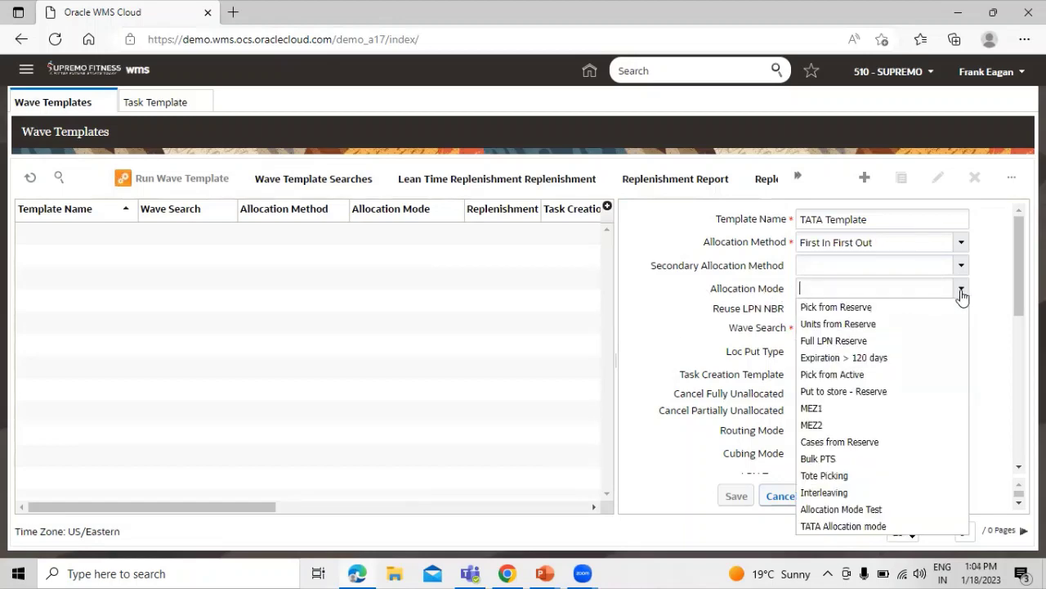
{"action": "left_click", "coordinate": [905, 527]}
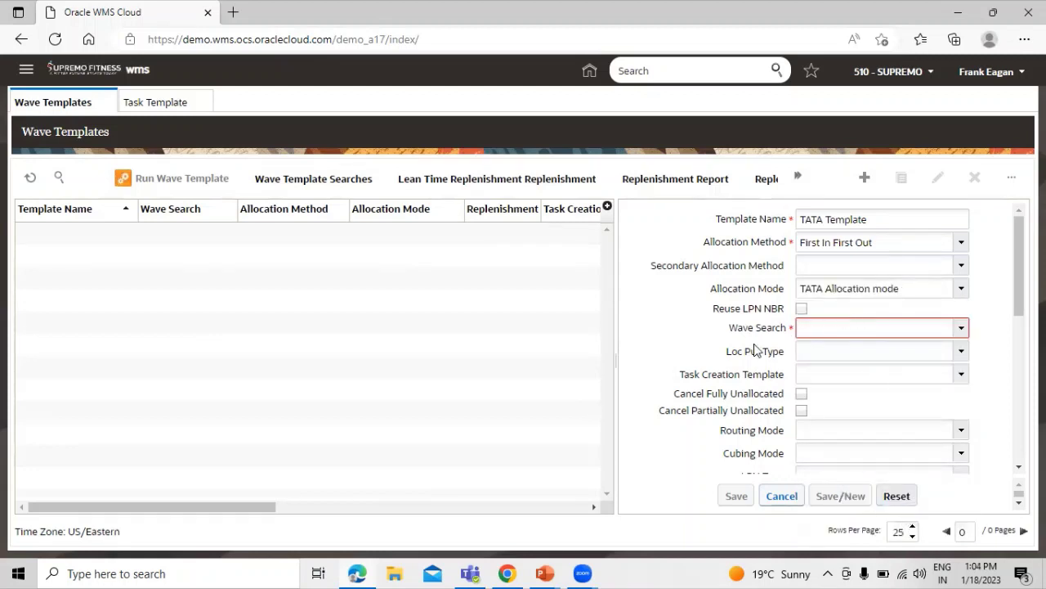
{"action": "left_click", "coordinate": [962, 328]}
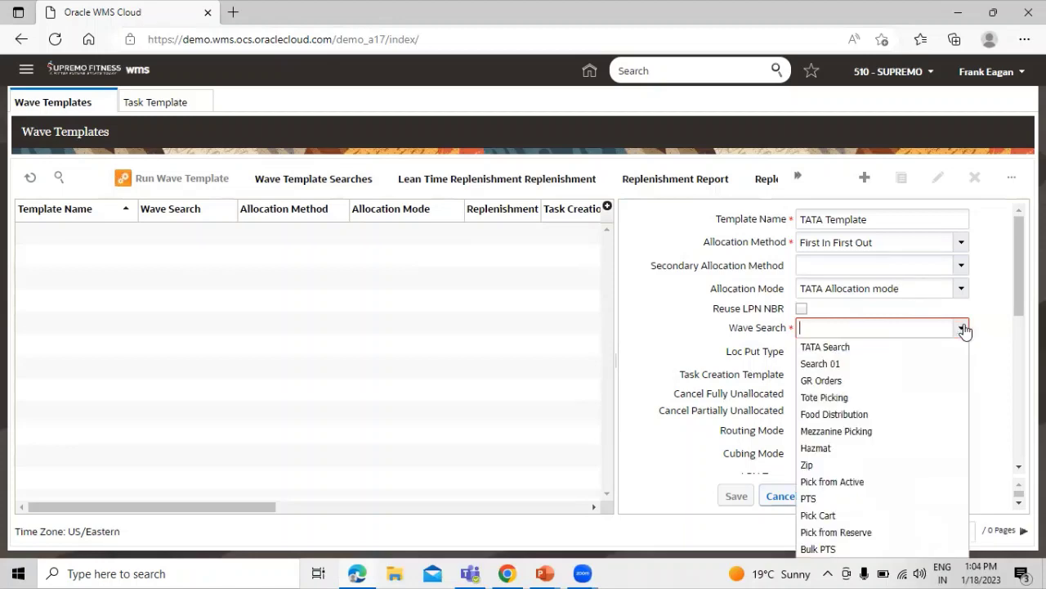
{"action": "left_click", "coordinate": [957, 346]}
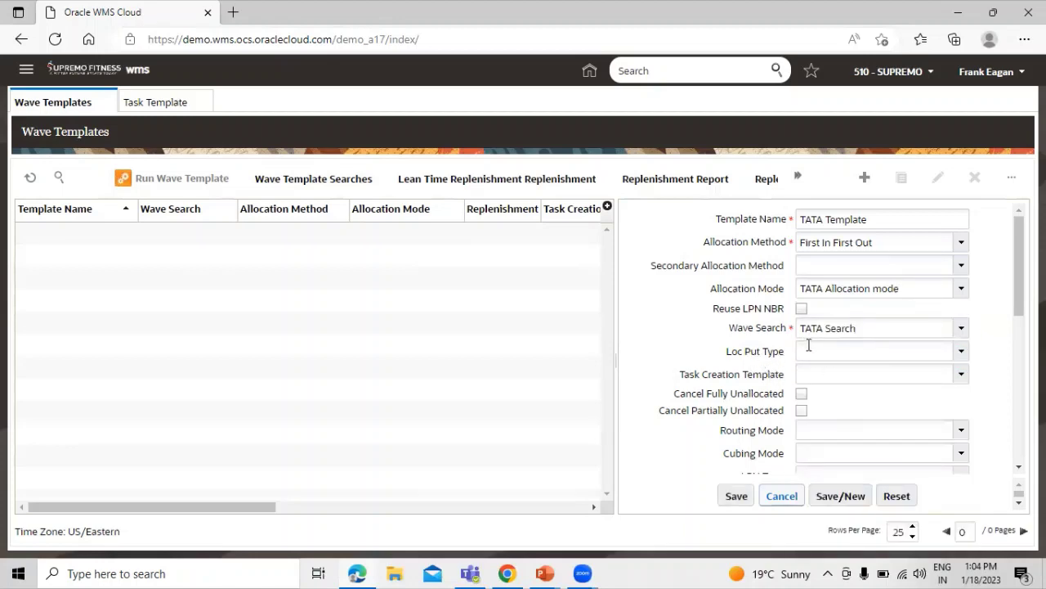
Set Loc Put Type to SUPREMO / SUPREMO and the task creation template to TATA TASK TEMPLATE, and save the wave template
{"action": "left_click", "coordinate": [962, 351]}
{"action": "scroll", "coordinate": [929, 286], "scroll_direction": "down", "scroll_amount": 3}
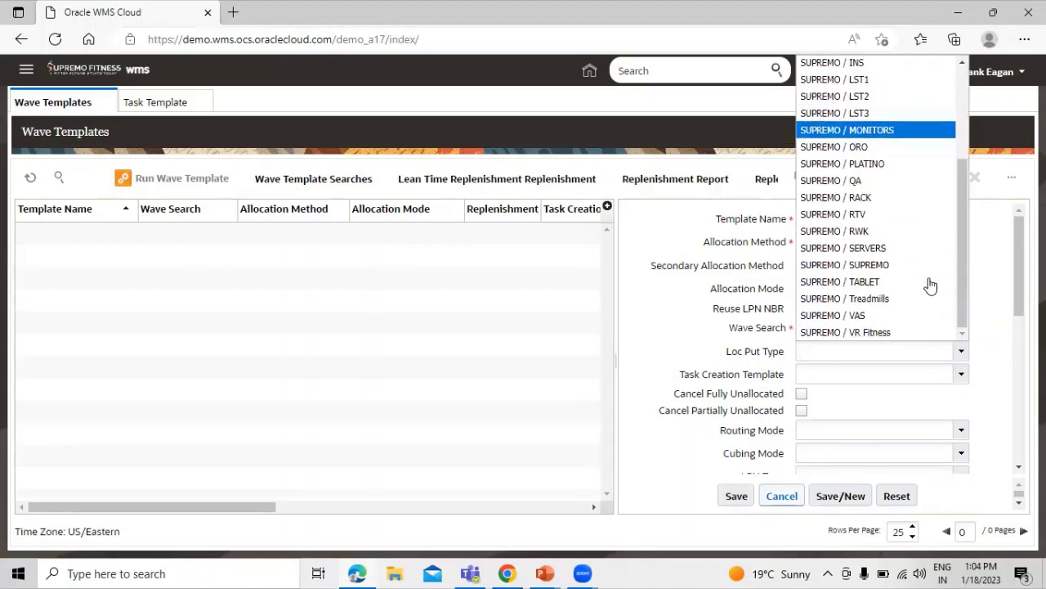
{"action": "left_click", "coordinate": [930, 264]}
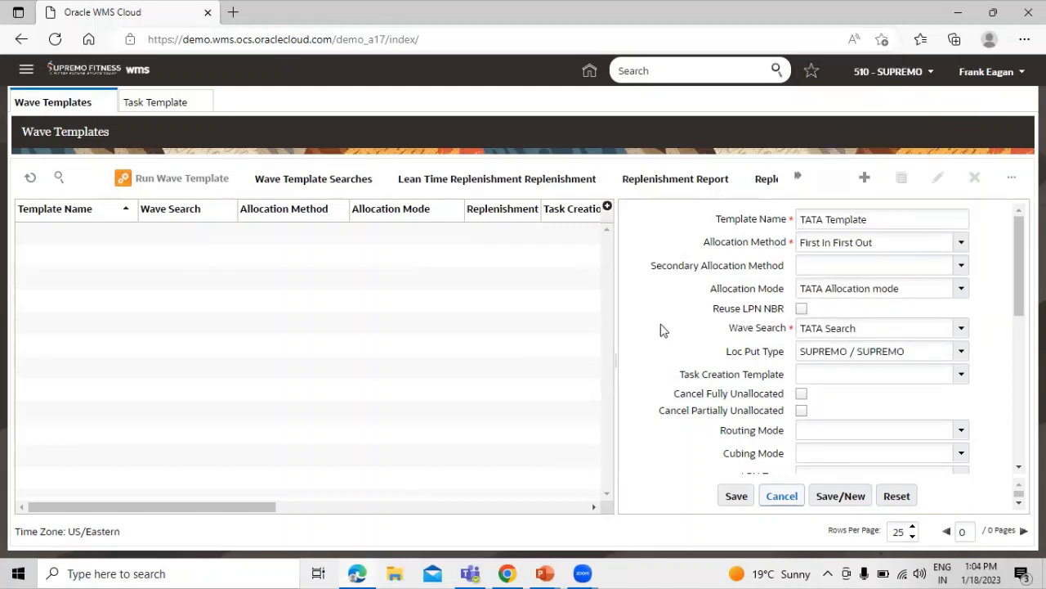
{"action": "left_click", "coordinate": [965, 377]}
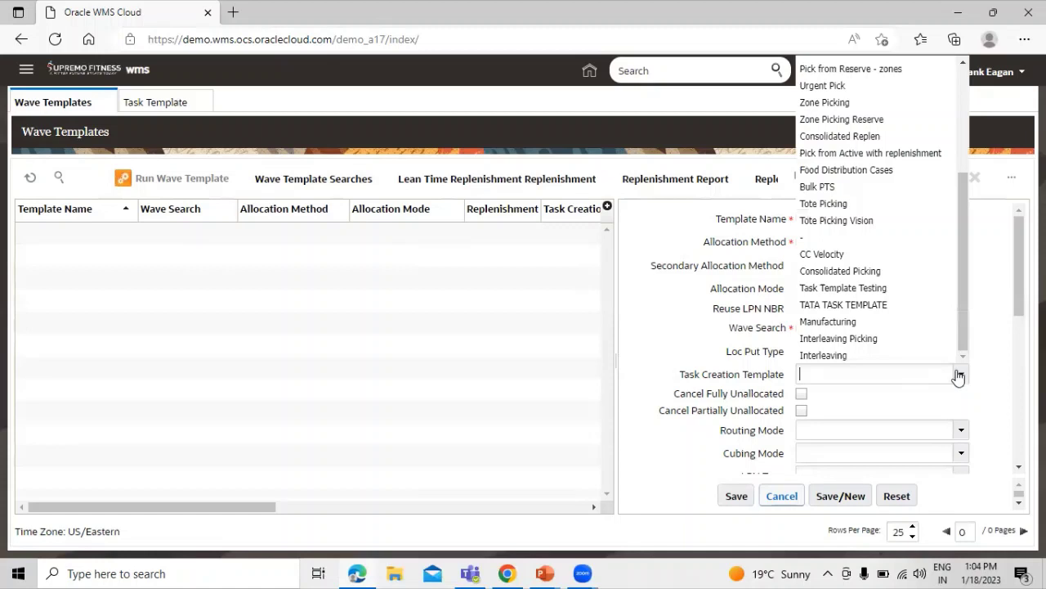
{"action": "left_click", "coordinate": [923, 318]}
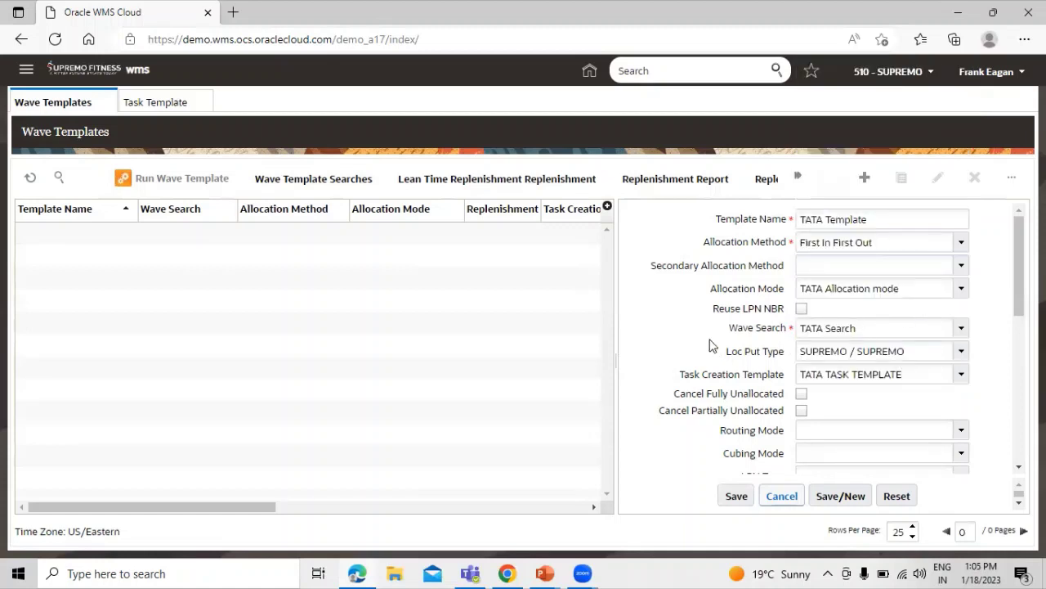
{"action": "left_click", "coordinate": [736, 496]}
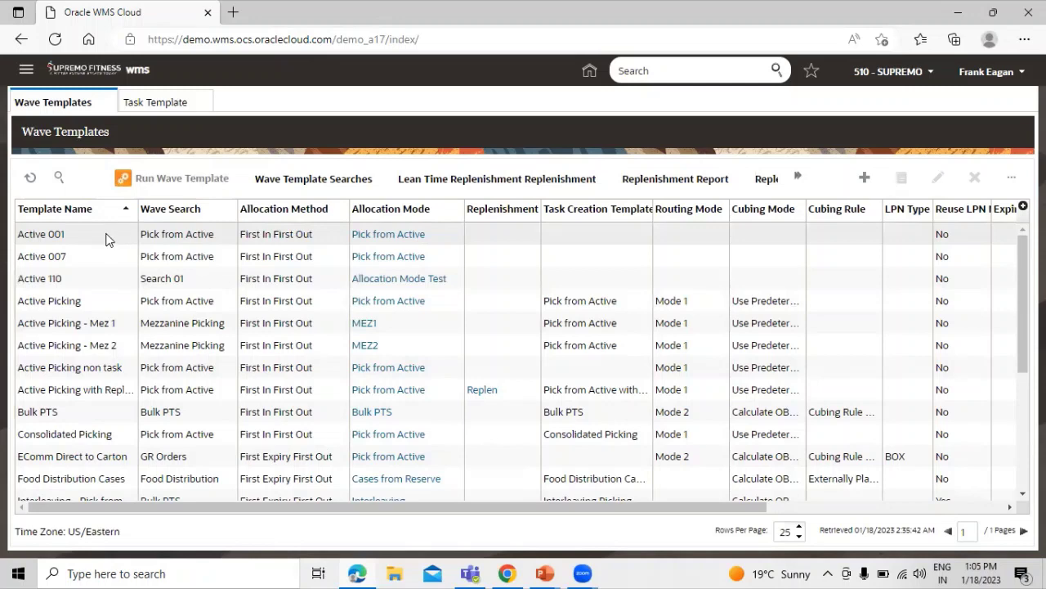
Run the wave for TATA Template from the Wave Templates list and acknowledge its completion
{"action": "left_click", "coordinate": [93, 236]}
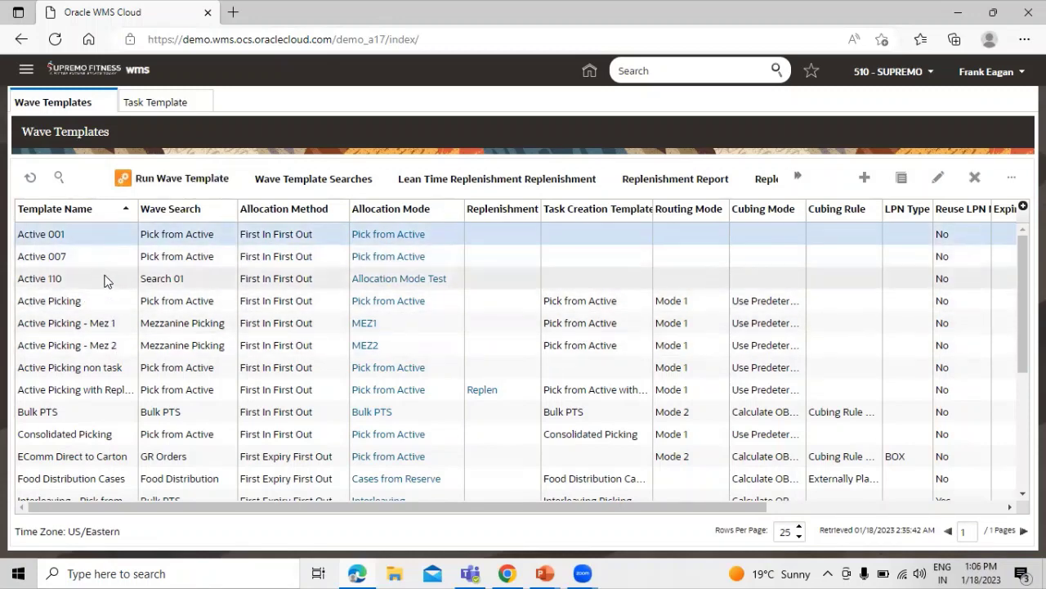
{"action": "scroll", "coordinate": [101, 247], "scroll_direction": "down", "scroll_amount": 3}
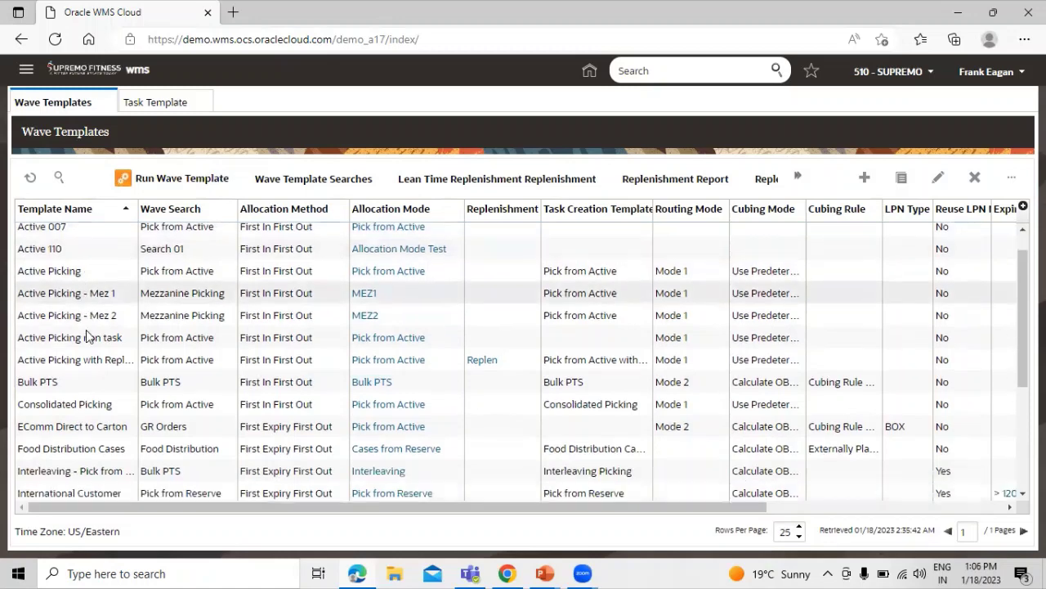
{"action": "scroll", "coordinate": [90, 333], "scroll_direction": "down", "scroll_amount": 3}
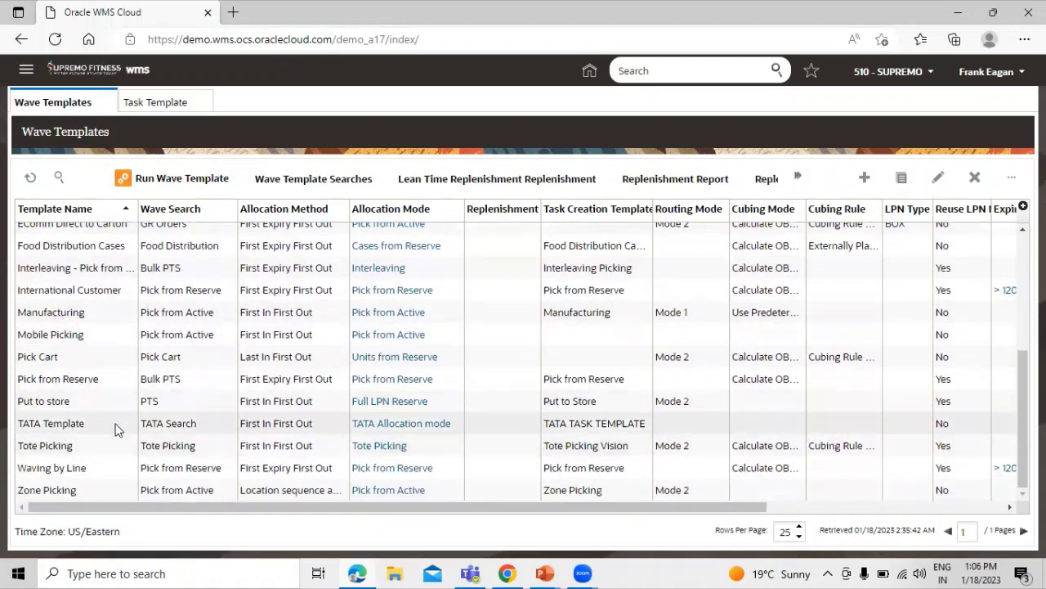
{"action": "left_click", "coordinate": [115, 427]}
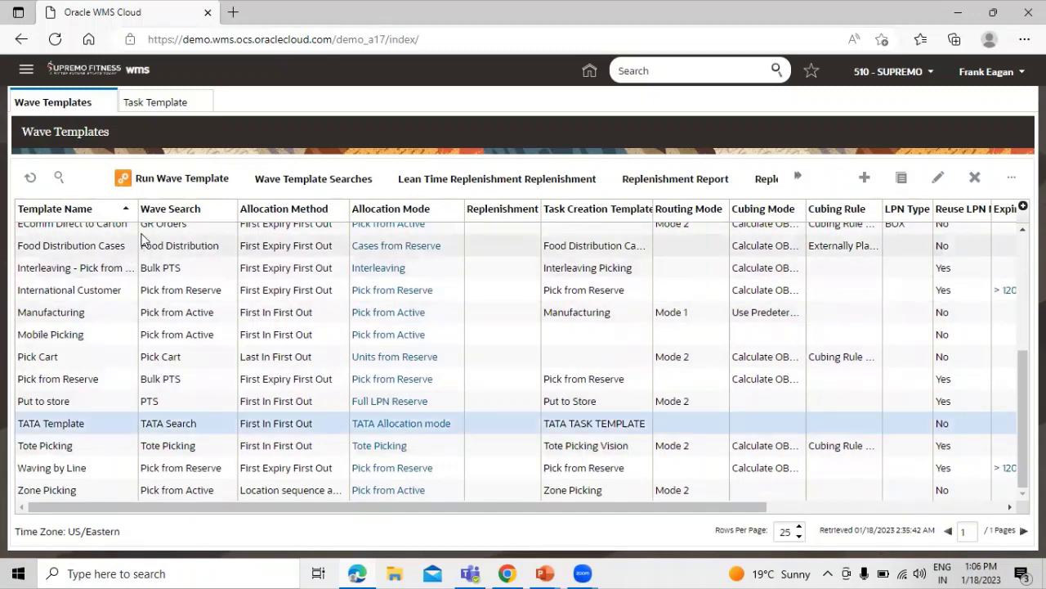
{"action": "left_click", "coordinate": [190, 185]}
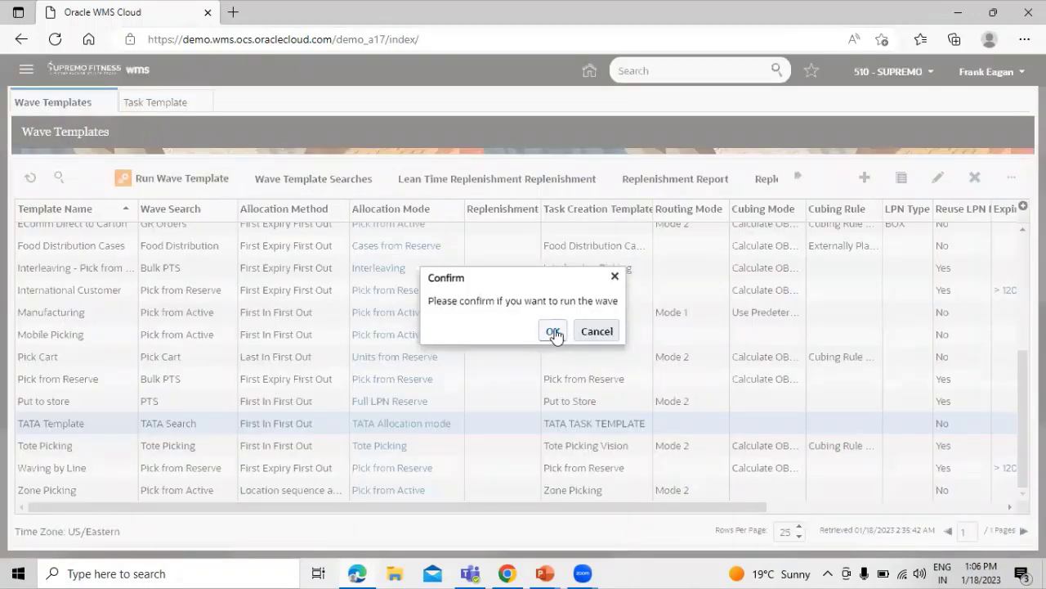
{"action": "left_click", "coordinate": [553, 331]}
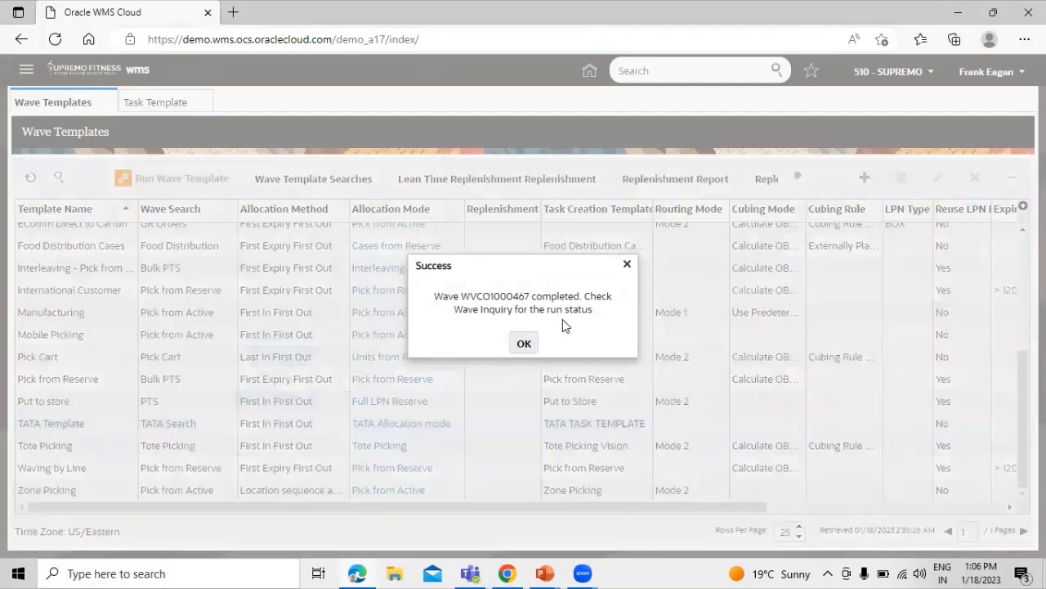
{"action": "left_click", "coordinate": [525, 344]}
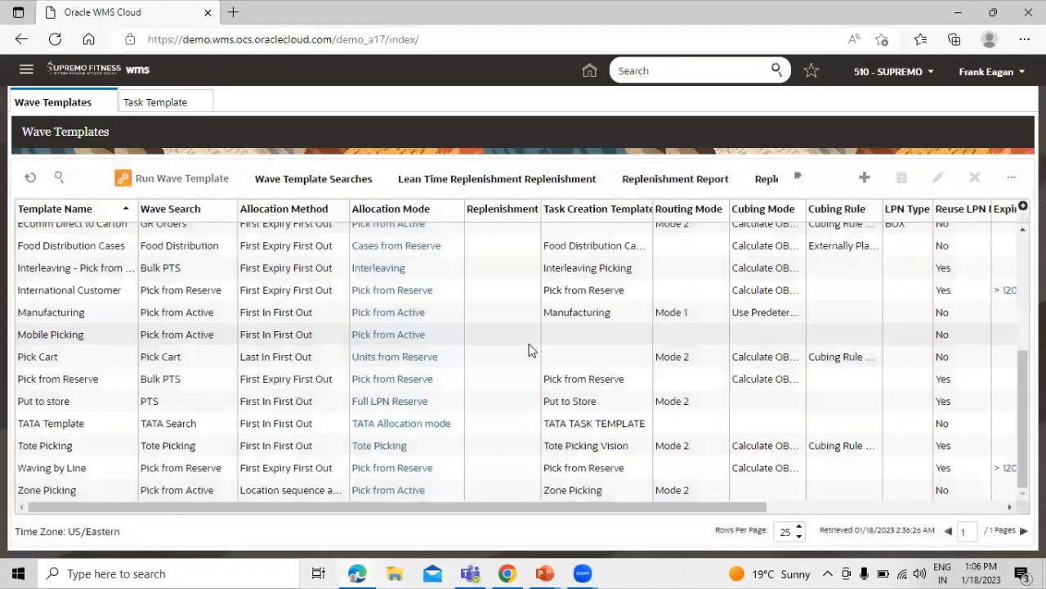
Find and open Wave Inquiry, refresh its list and select the wave run of TATA Template
{"action": "left_click", "coordinate": [653, 72]}
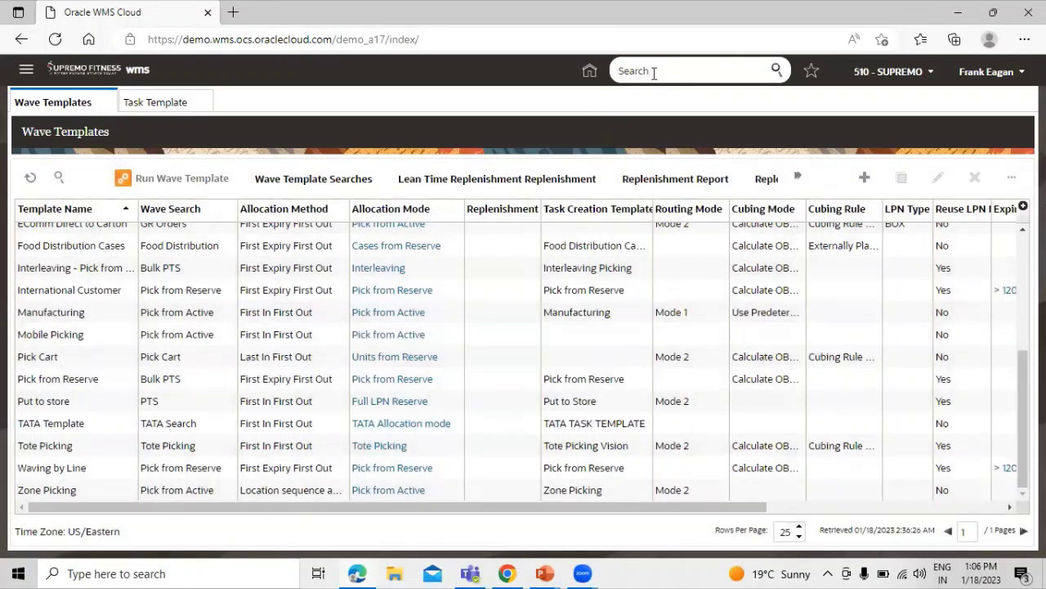
{"action": "type", "text": "wave"}
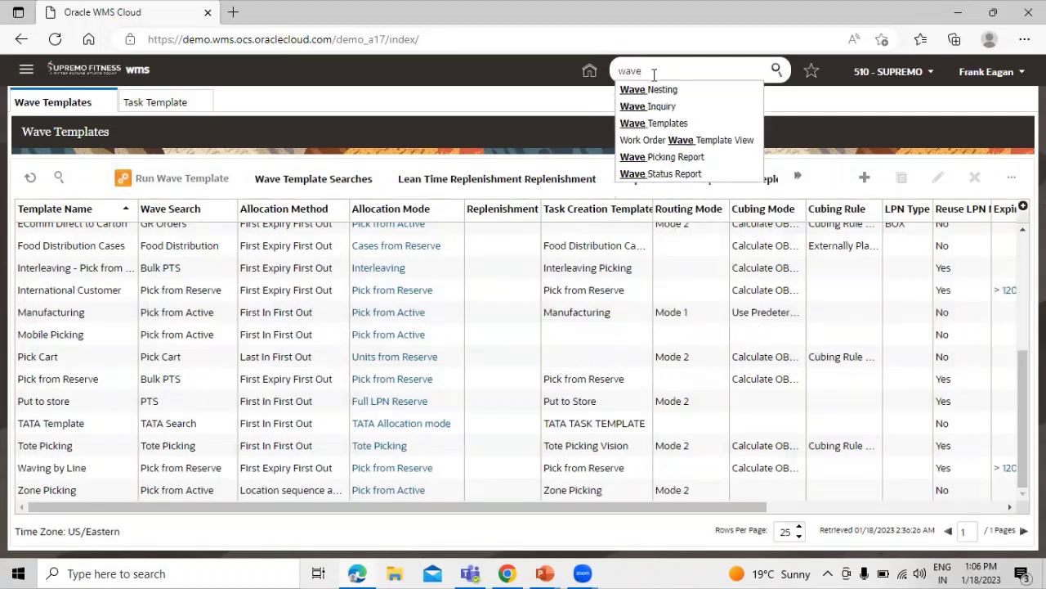
{"action": "left_click", "coordinate": [641, 109]}
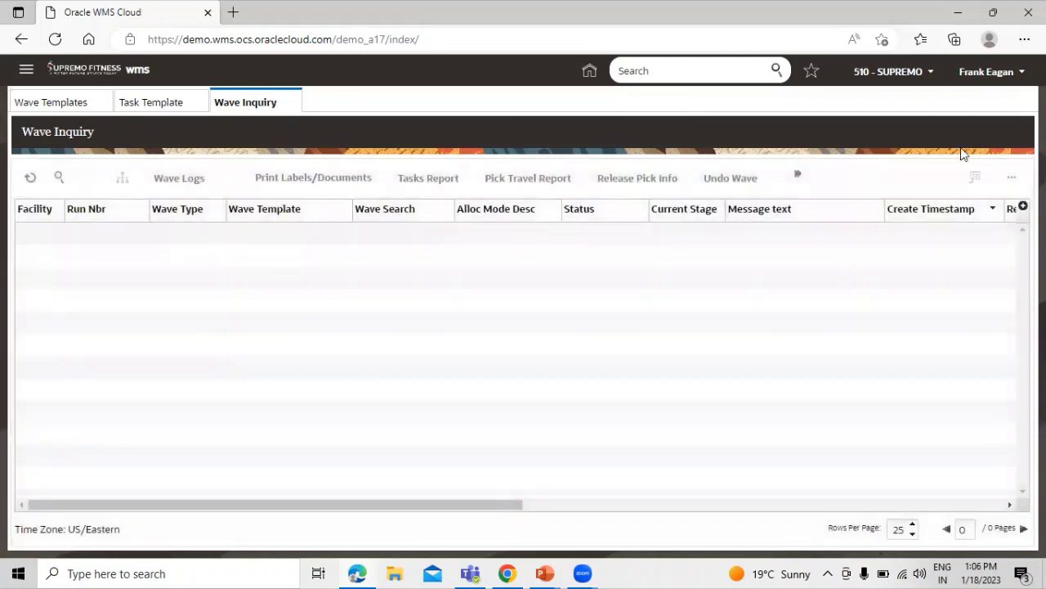
{"action": "left_click", "coordinate": [31, 177]}
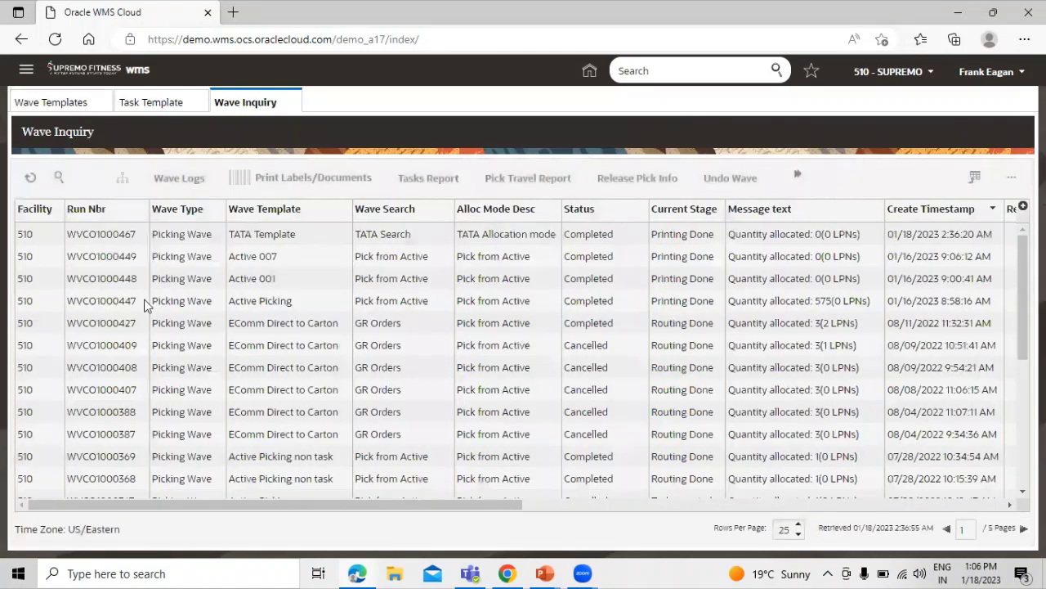
{"action": "left_click", "coordinate": [327, 233]}
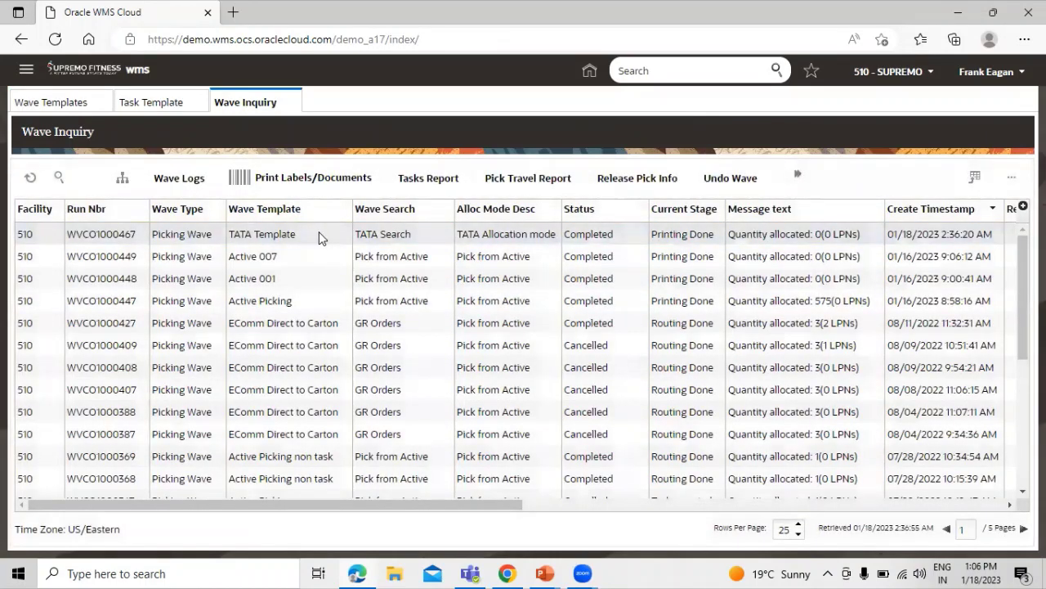